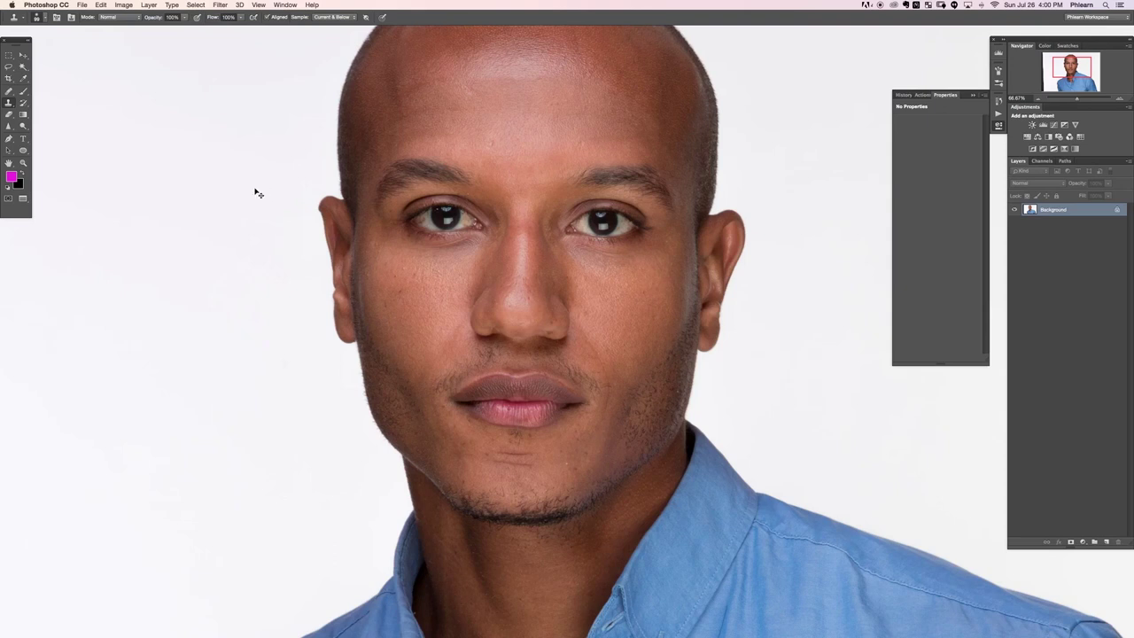
Show the rulers and place a vertical guide down the centre of the face.
key(super+minus)
key(super+r)
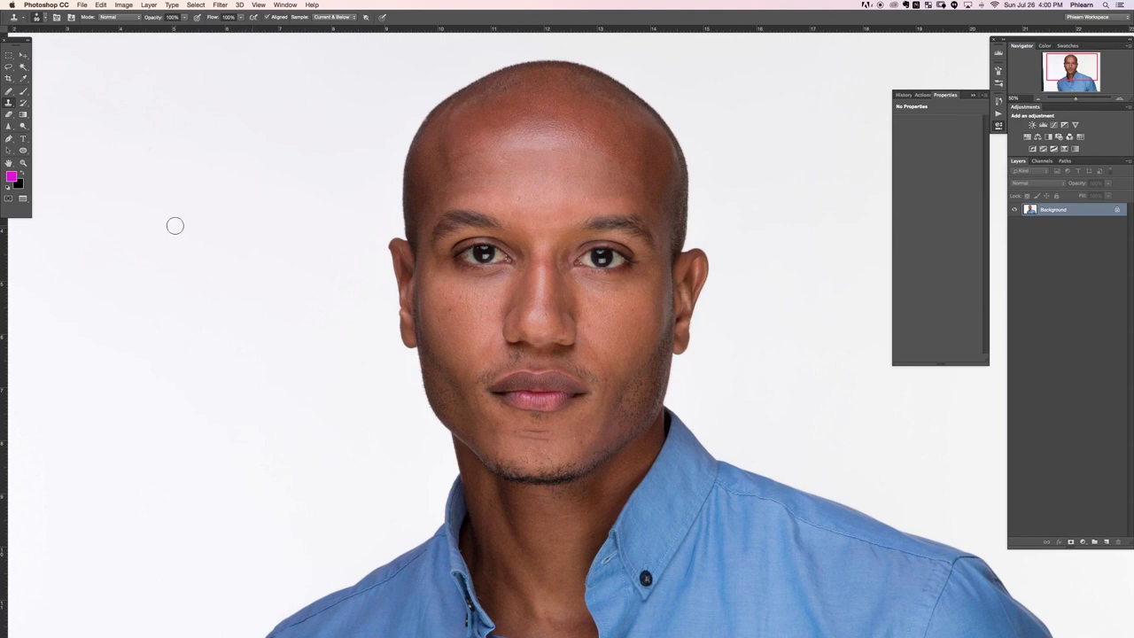
drag(2, 282, 543, 306)
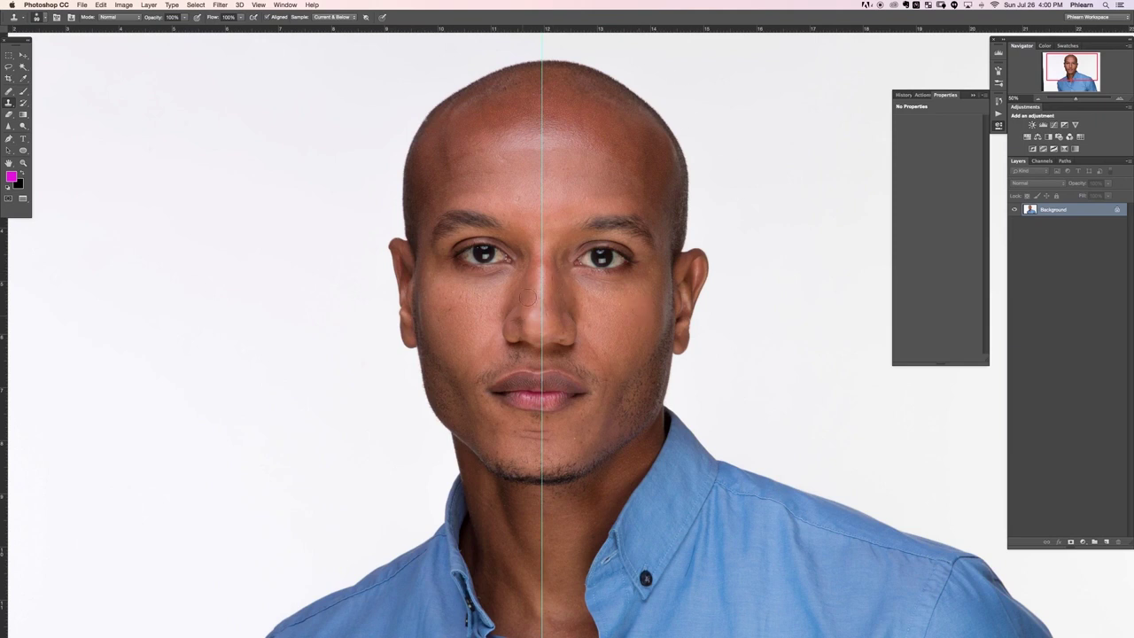
Brush marks across the nose on a new layer to check its symmetry, and delete that layer.
key(b)
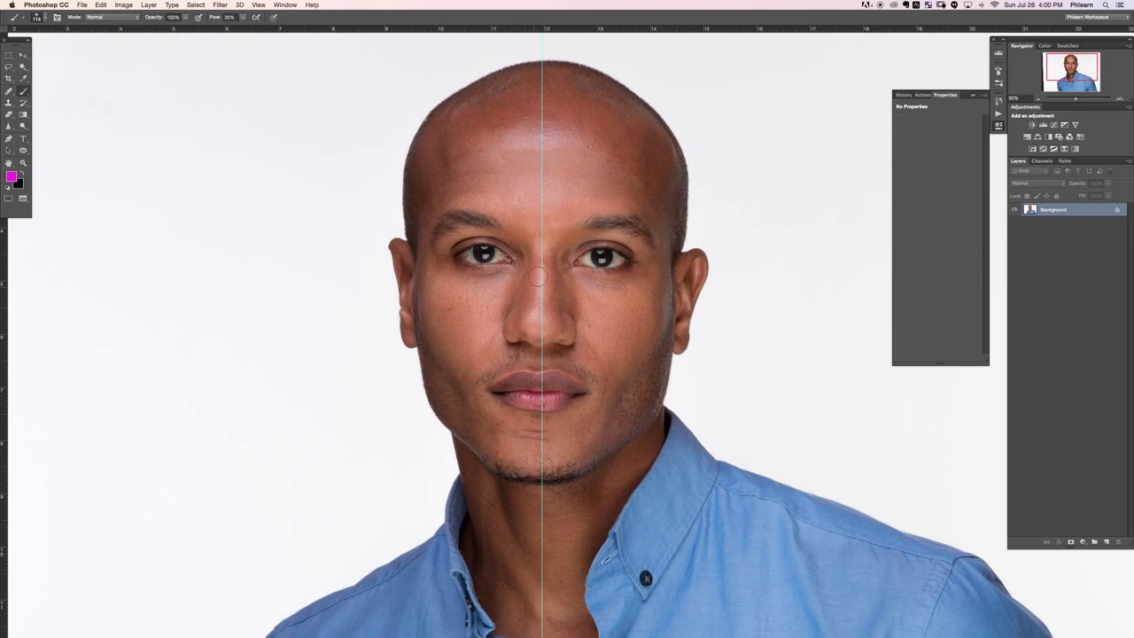
key(alt+shift+super+n)
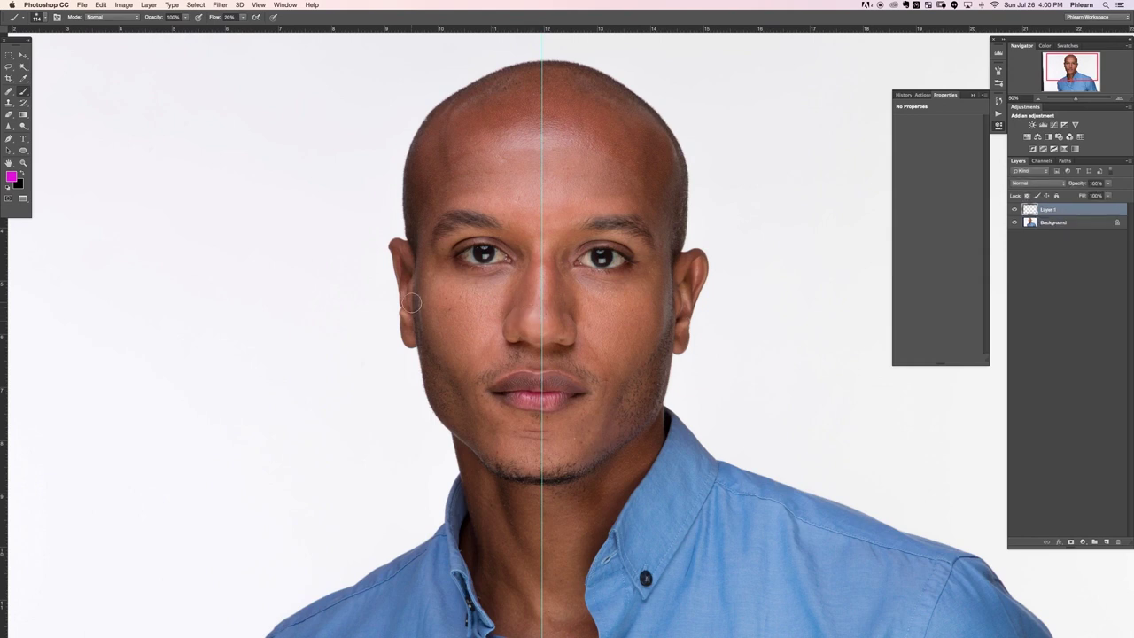
drag(511, 322, 501, 328)
drag(502, 328, 590, 329)
key(Delete)
Remove the vertical guide from the canvas and hide the rulers.
key(v)
drag(542, 164, 10, 281)
key(super+r)
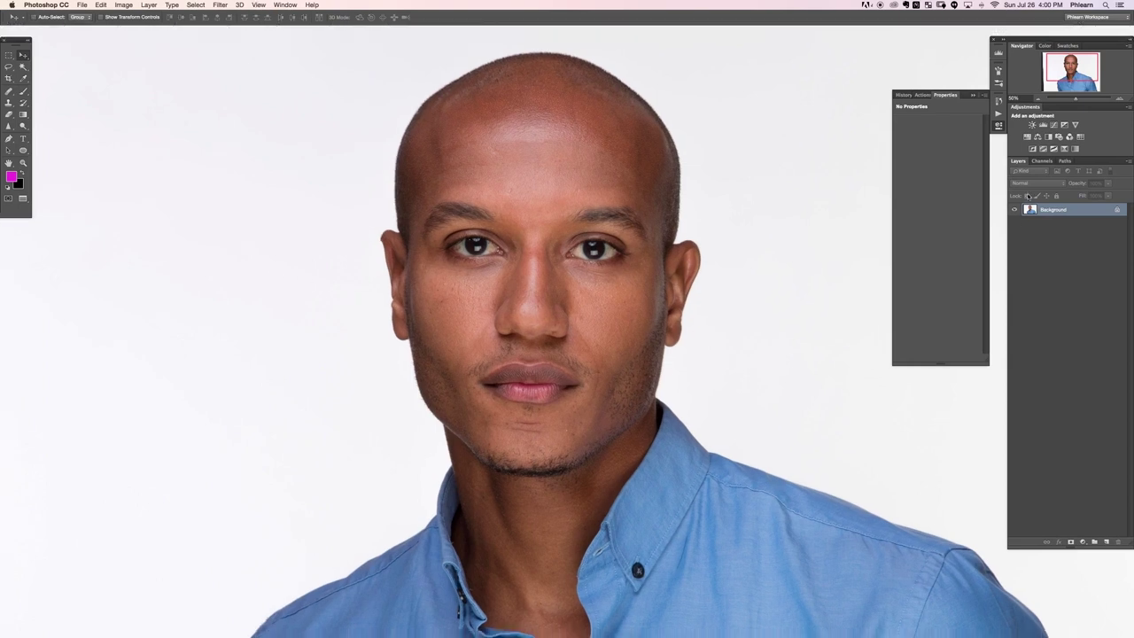
Duplicate the Background layer and draw a rectangular selection around the face.
key(super+j)
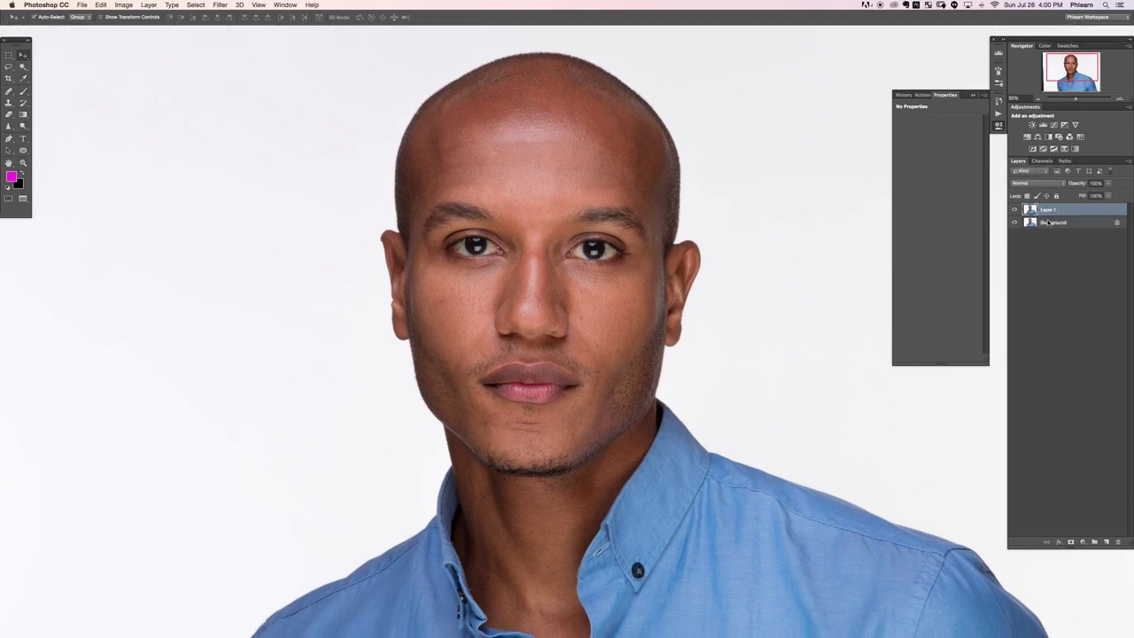
key(m)
drag(376, 124, 709, 496)
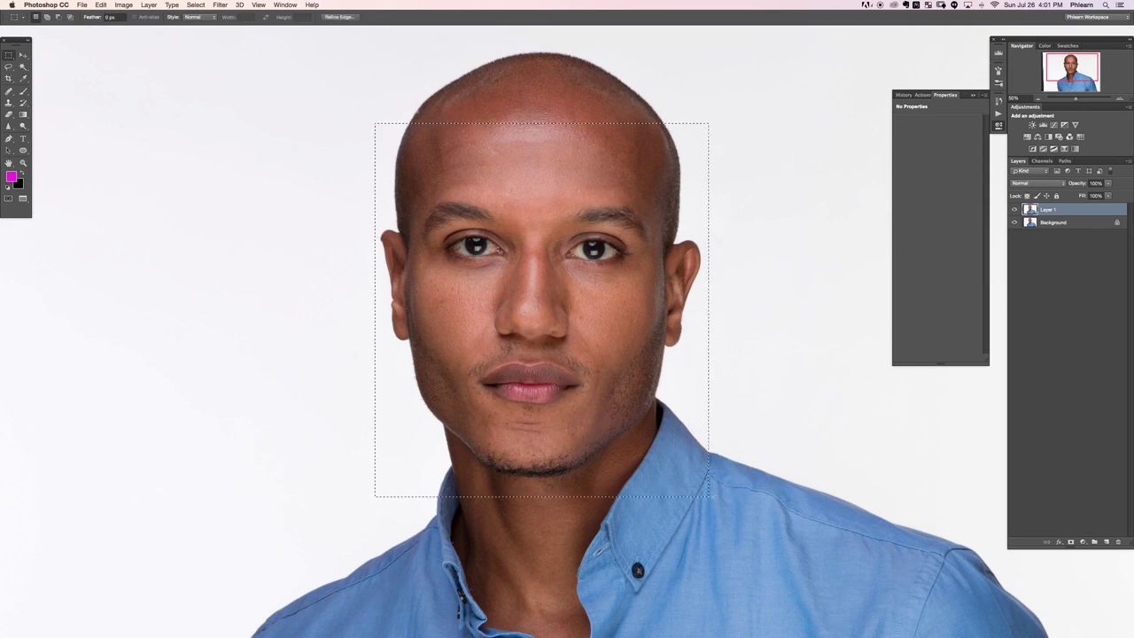
Try reshaping the nose in Liquify with a small Forward Warp brush of about size 251.
click(217, 5)
click(228, 77)
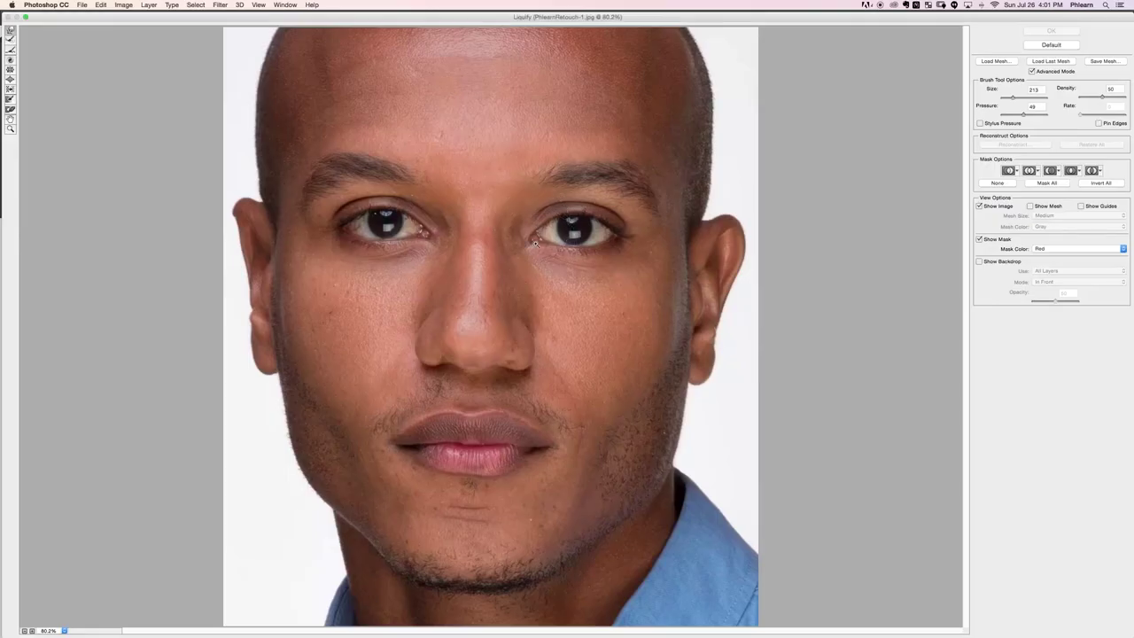
key(super+minus)
key(super+minus)
key(super+minus)
key(super+plus)
key(super+plus)
key(super+plus)
key(super+plus)
key(super+minus)
key(super+minus)
scroll(535, 243, down, 3)
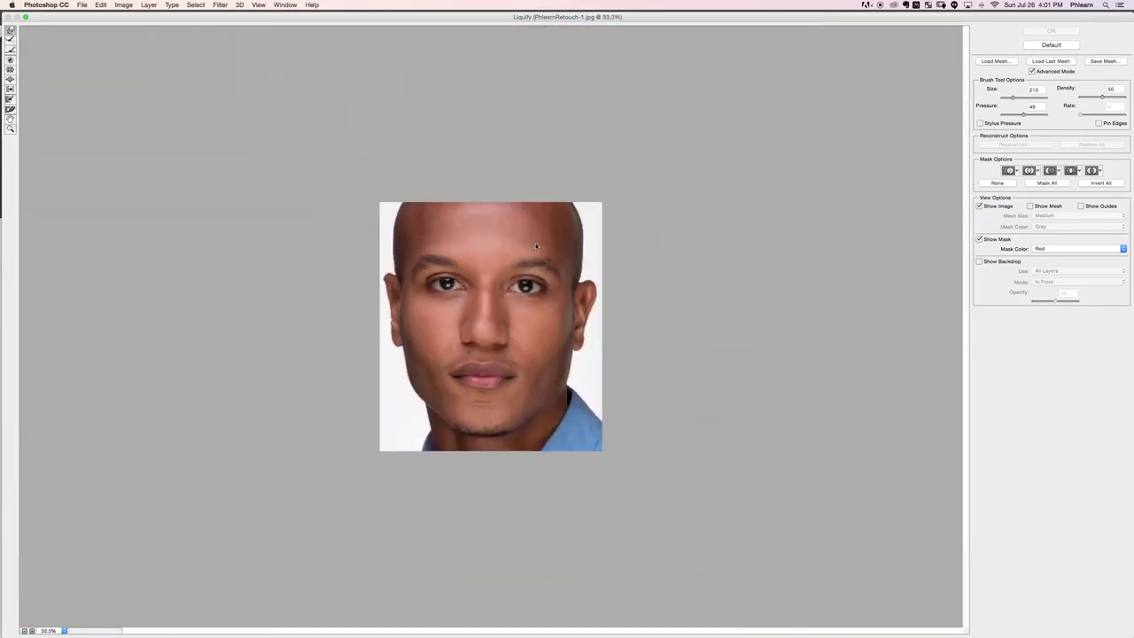
scroll(535, 243, up, 1)
mouse_move(478, 328)
mouse_down()
mouse_move(506, 323)
mouse_move(472, 330)
mouse_move(499, 327)
mouse_move(497, 337)
mouse_move(467, 331)
mouse_move(506, 331)
mouse_move(481, 316)
mouse_up()
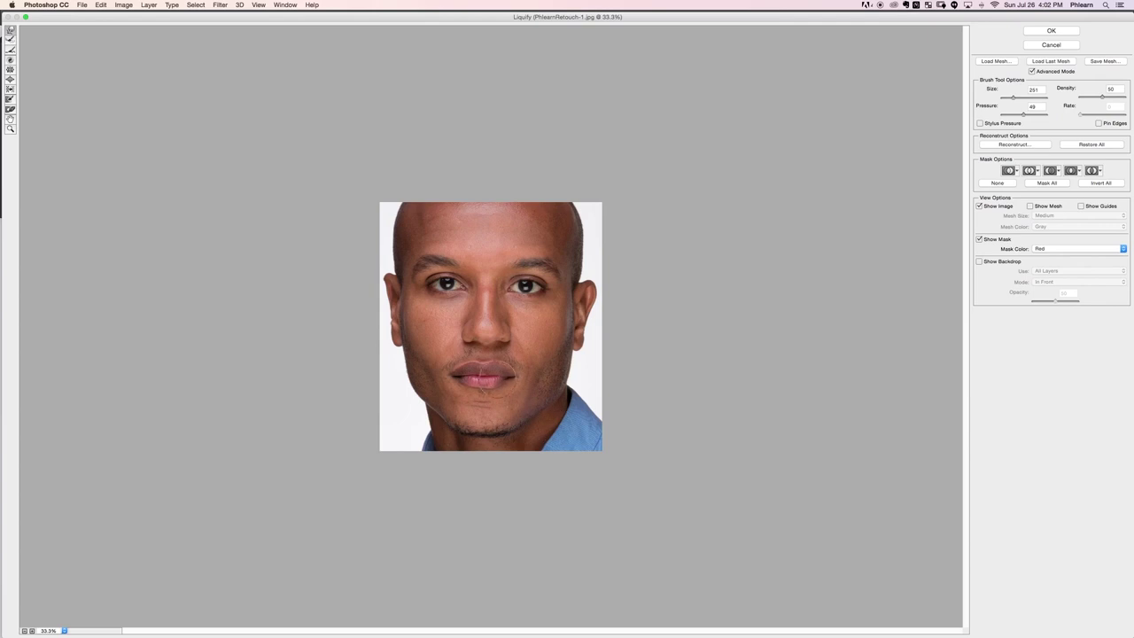
drag(522, 369, 552, 370)
click(1050, 30)
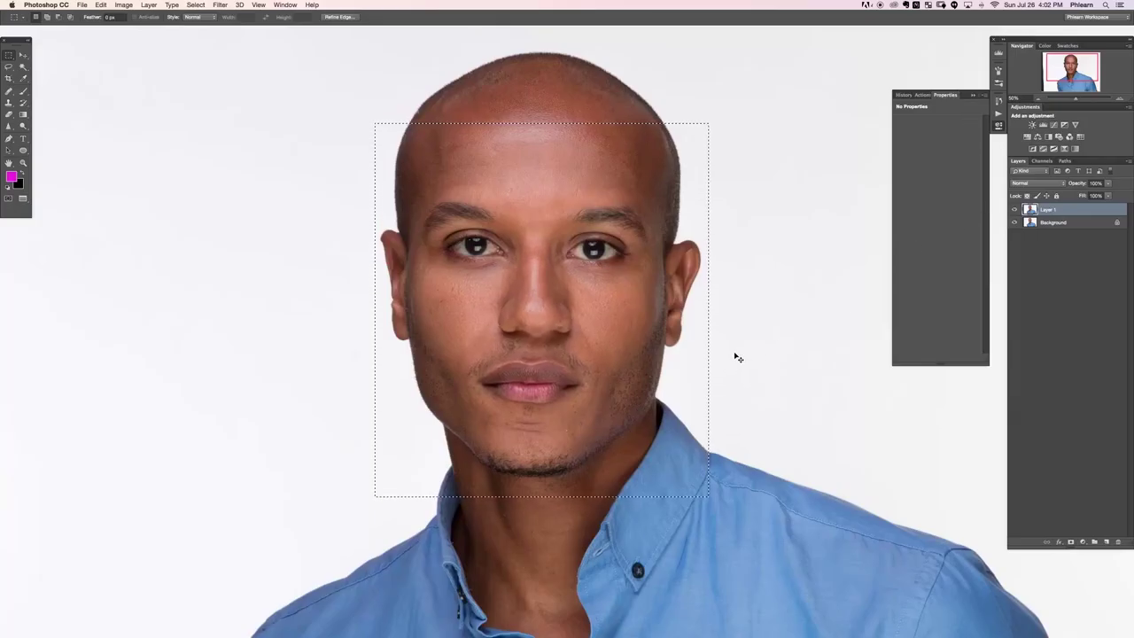
Compare the face before and after the first Liquify pass and undo that pass.
key(super+z)
key(super+z)
key(super+z)
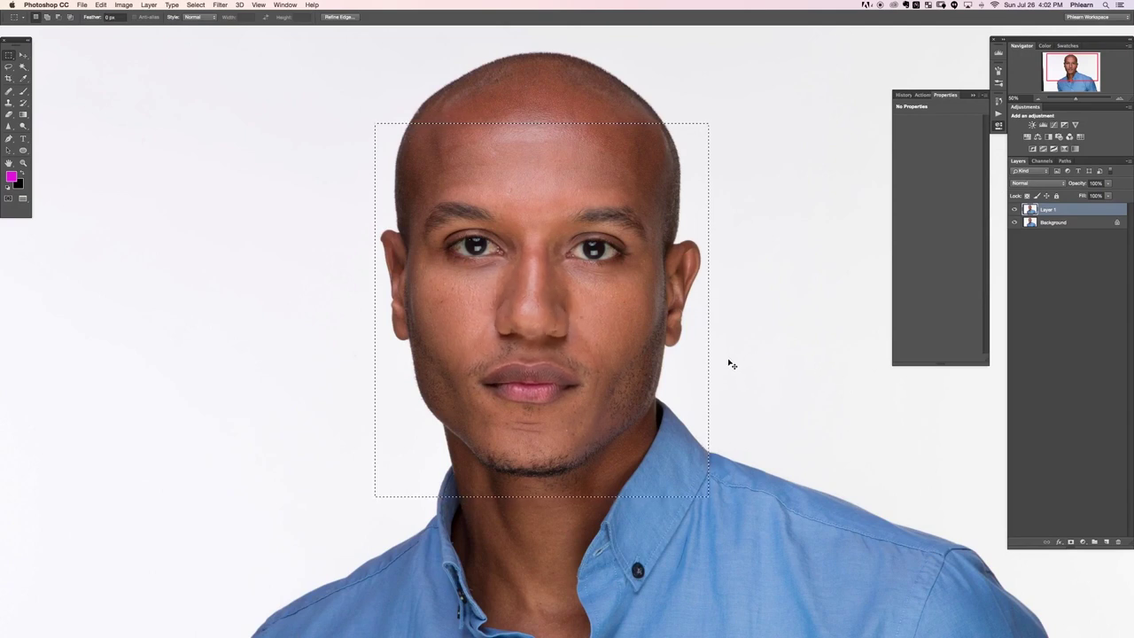
Try shifting the nose in Liquify with a larger Forward Warp brush, reducing the brush size between strokes.
key(super+shift+x)
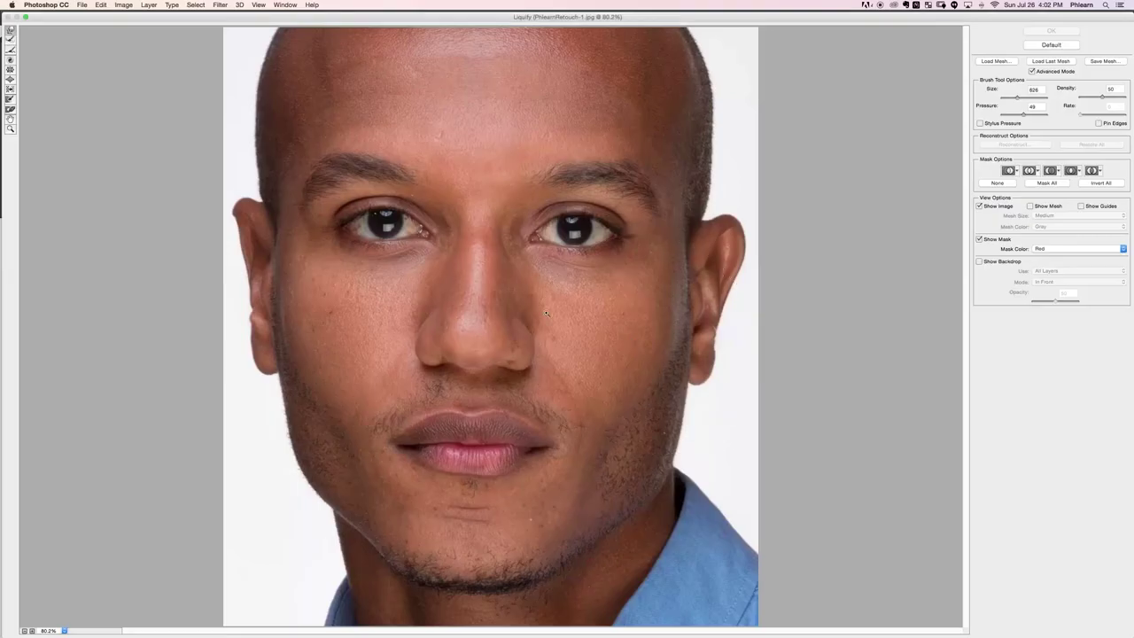
key(super+minus)
key(super+minus)
key(super+minus)
drag(473, 334, 506, 342)
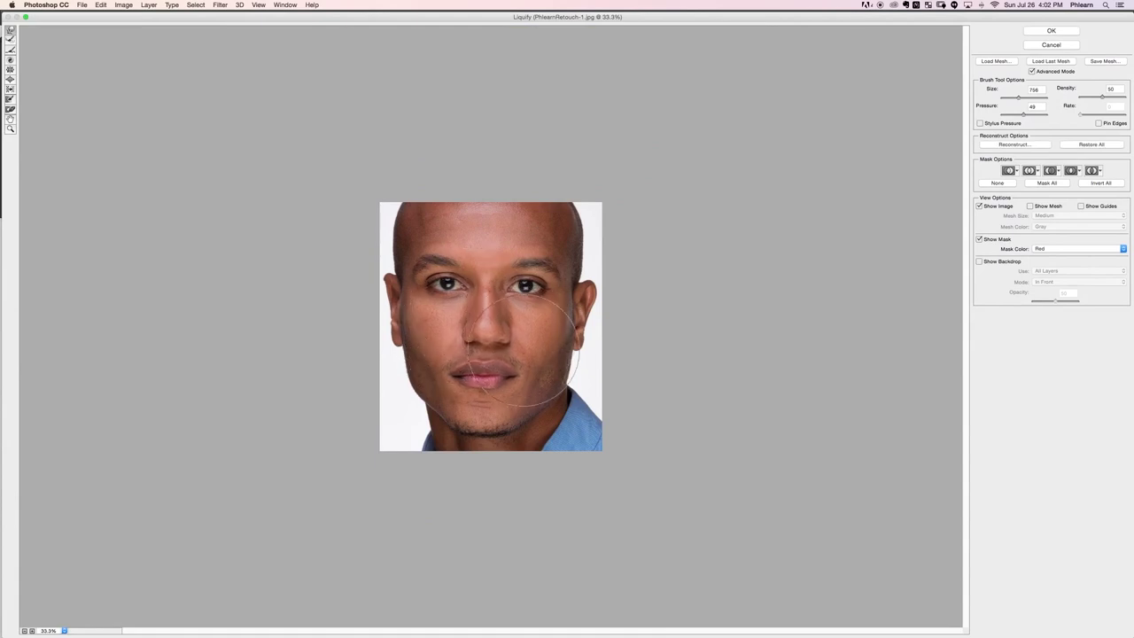
key(bracketleft)
key(bracketleft)
click(505, 328)
drag(483, 329, 469, 310)
click(483, 309)
key(super+z)
key(bracketleft)
click(1045, 31)
Toggle the second Liquify pass off and on to compare the nose, and leave it undone.
key(super+z)
key(super+z)
key(super+z)
key(super+z)
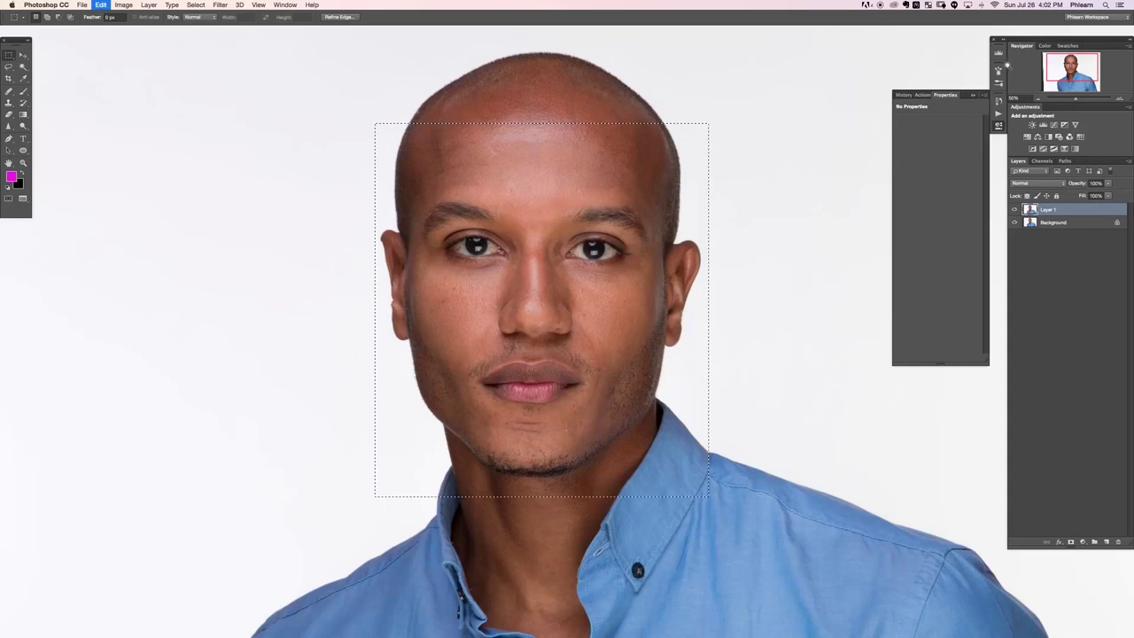
key(super+z)
key(super+z)
key(super+z)
key(super+z)
key(super+z)
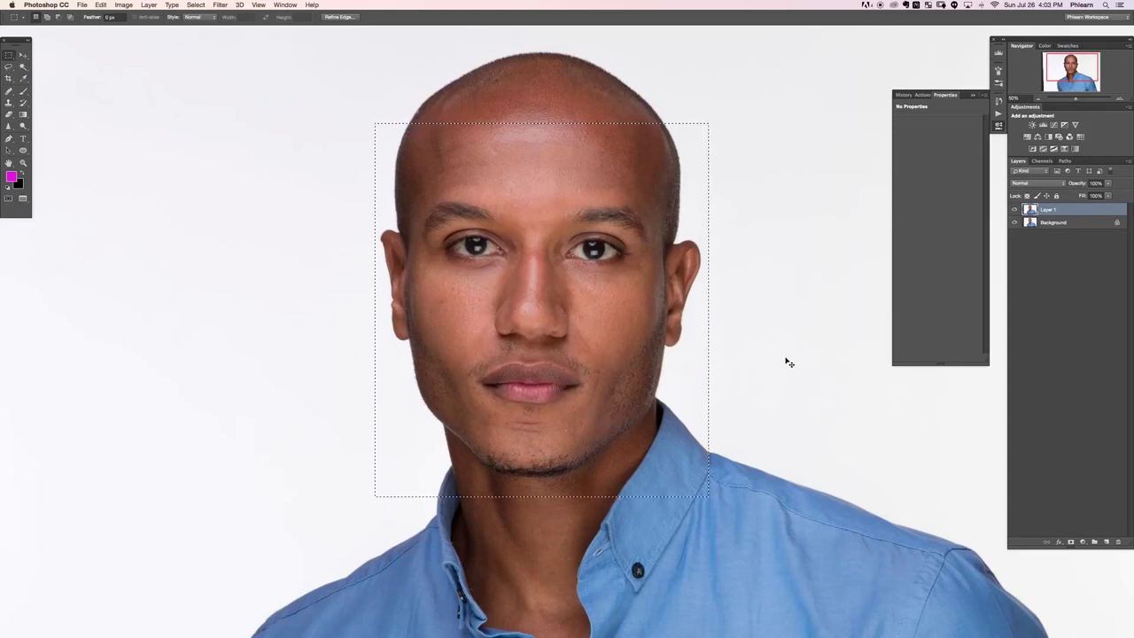
key(super+z)
key(super+z)
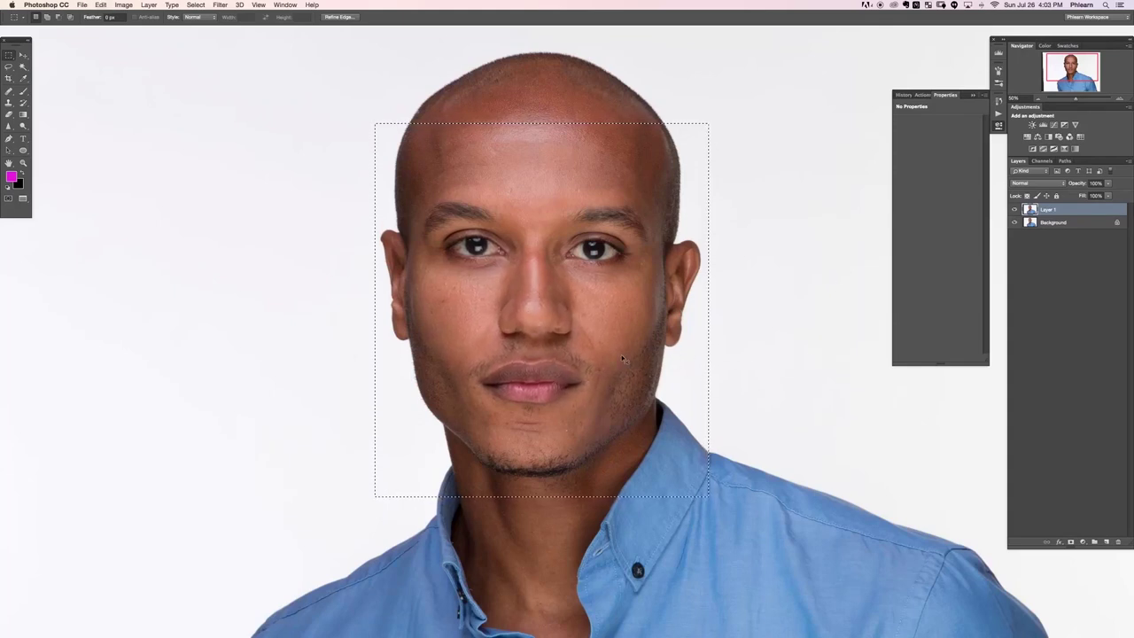
Straighten the nose in Liquify with a Forward Warp brush of about size 381, apply it and deselect the face.
key(shift+super+x)
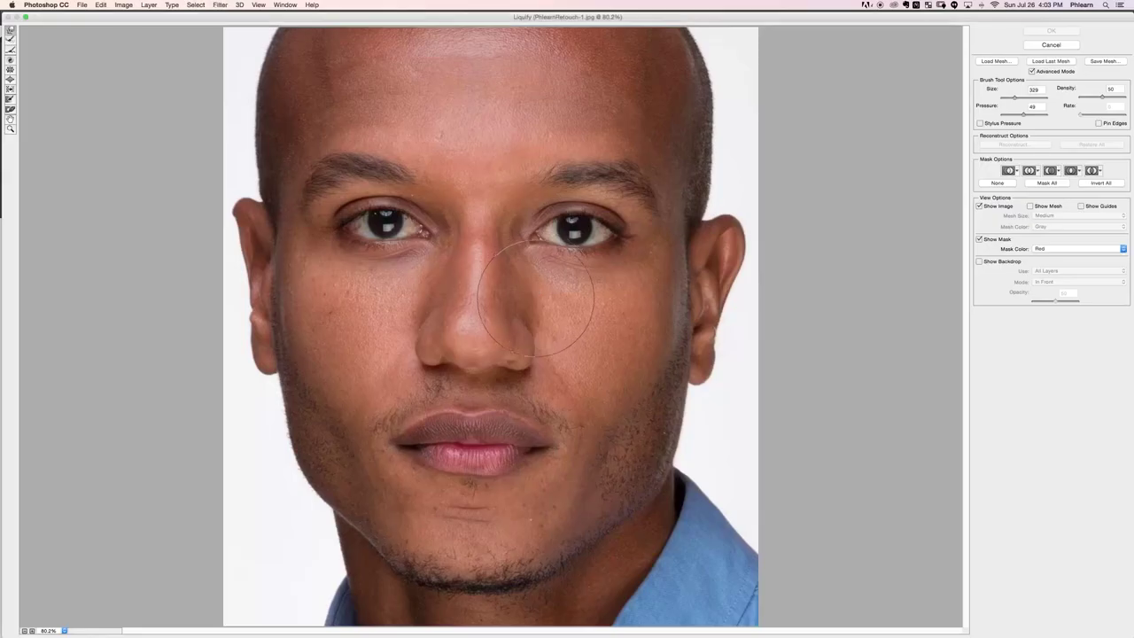
key(super+minus)
key(super+minus)
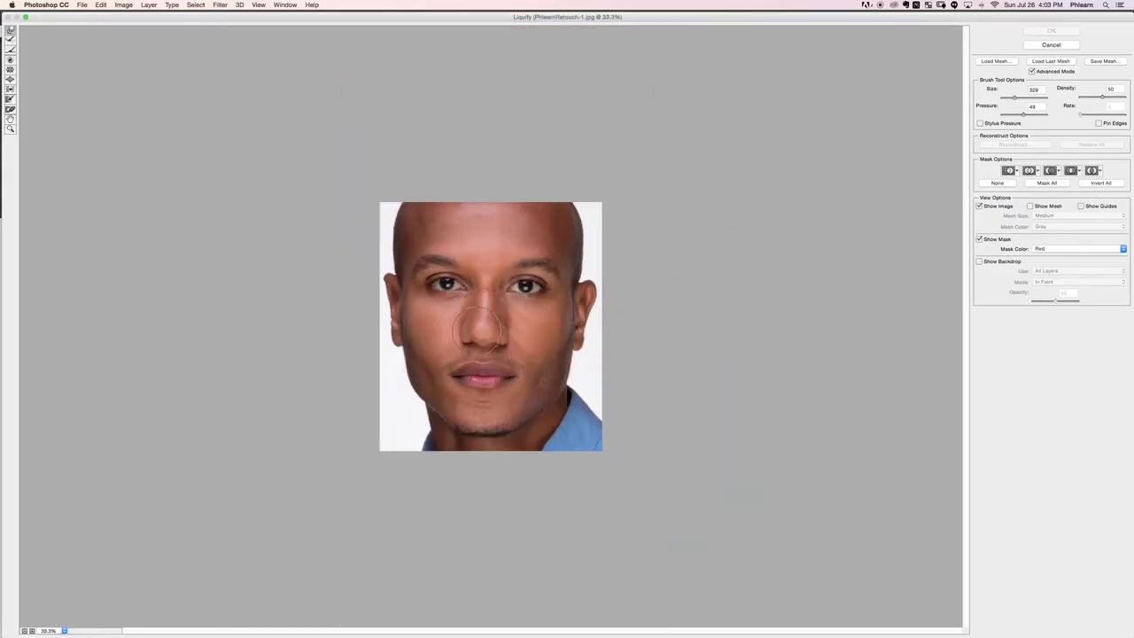
drag(498, 336, 485, 330)
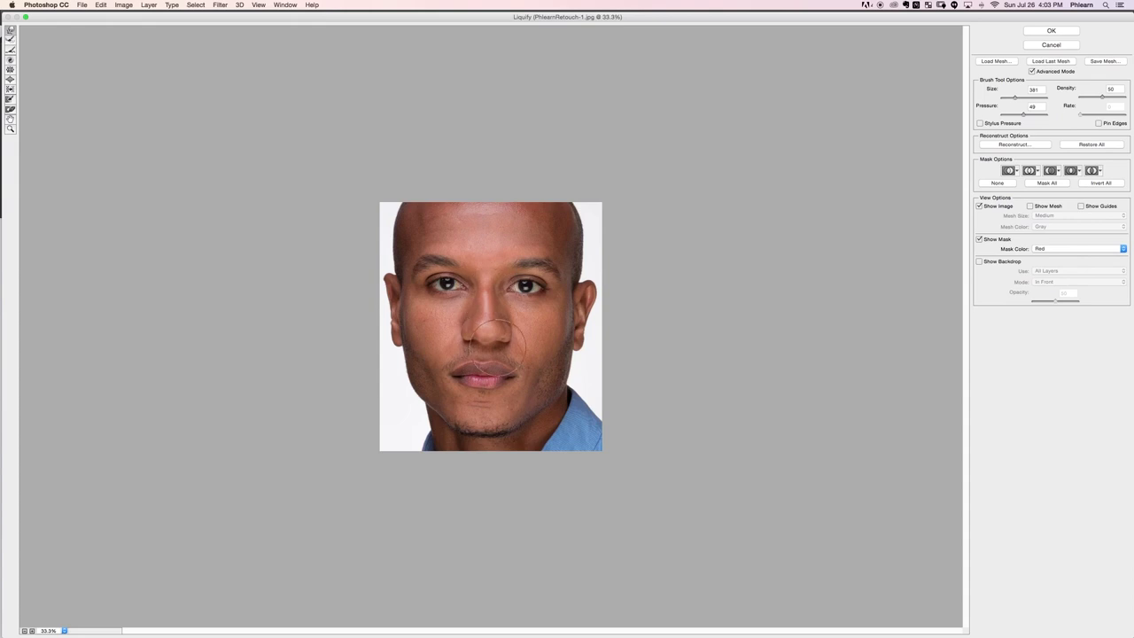
drag(485, 346, 501, 341)
drag(521, 354, 546, 358)
click(1050, 31)
key(super+d)
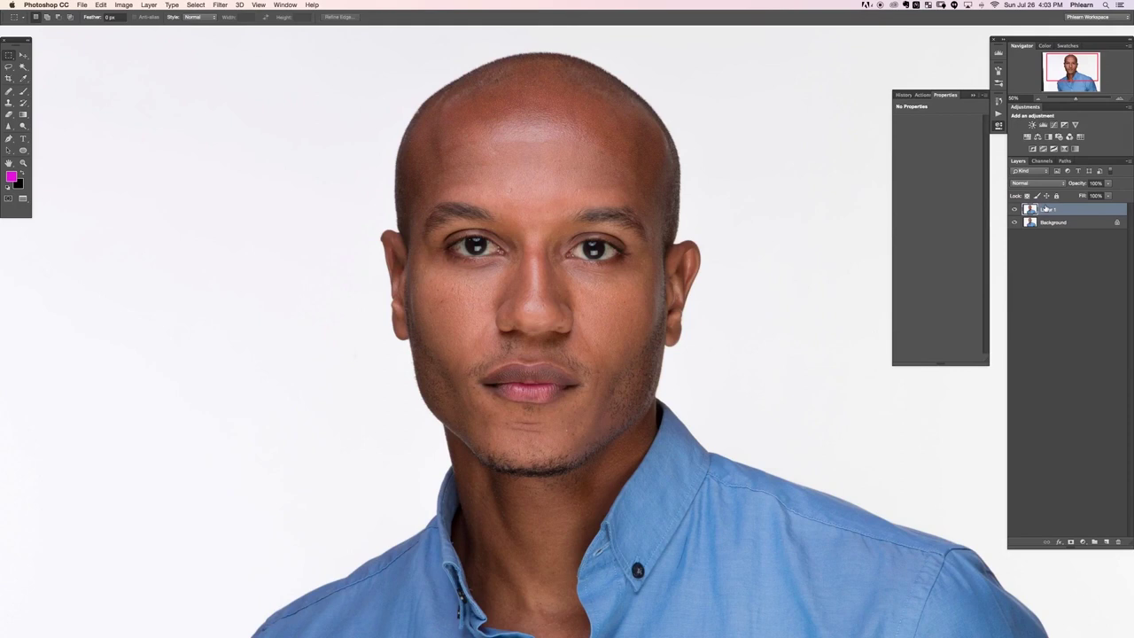
Add a new layer for Clone Stamp retouching and set its blending mode to Darken.
key(super+alt+shift+n)
key(super+equal)
key(super+equal)
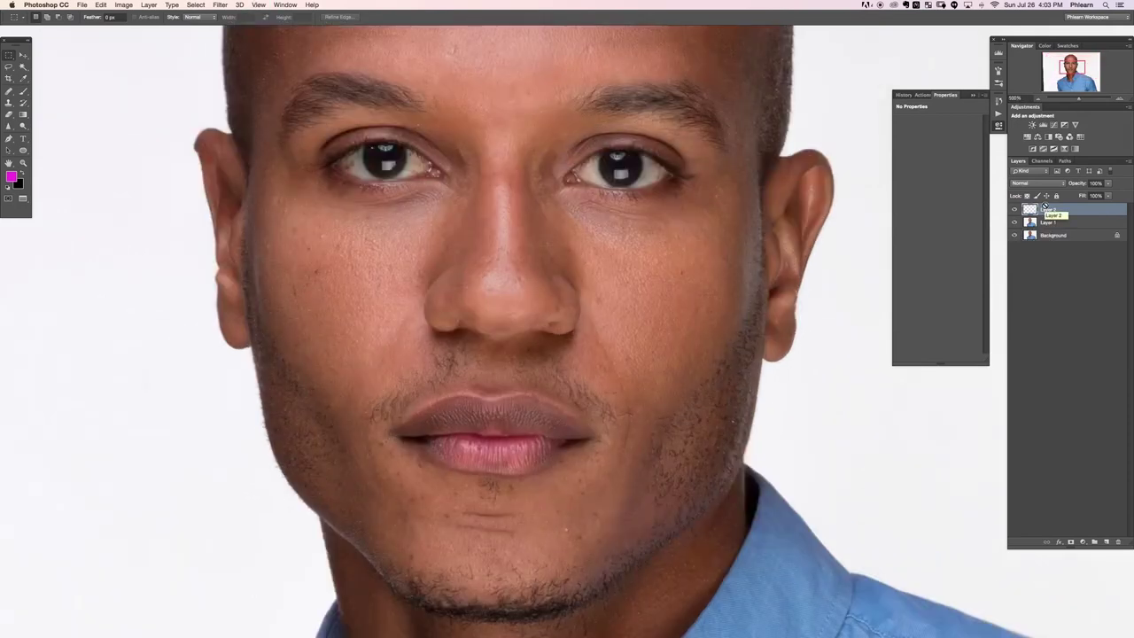
key(s)
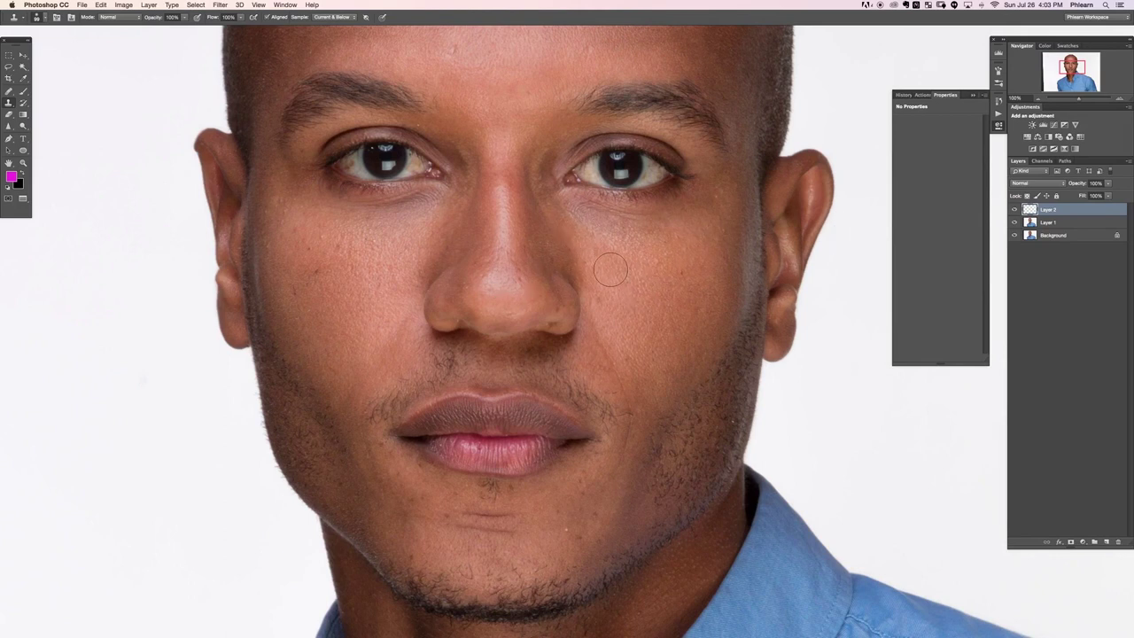
drag(481, 316, 449, 346)
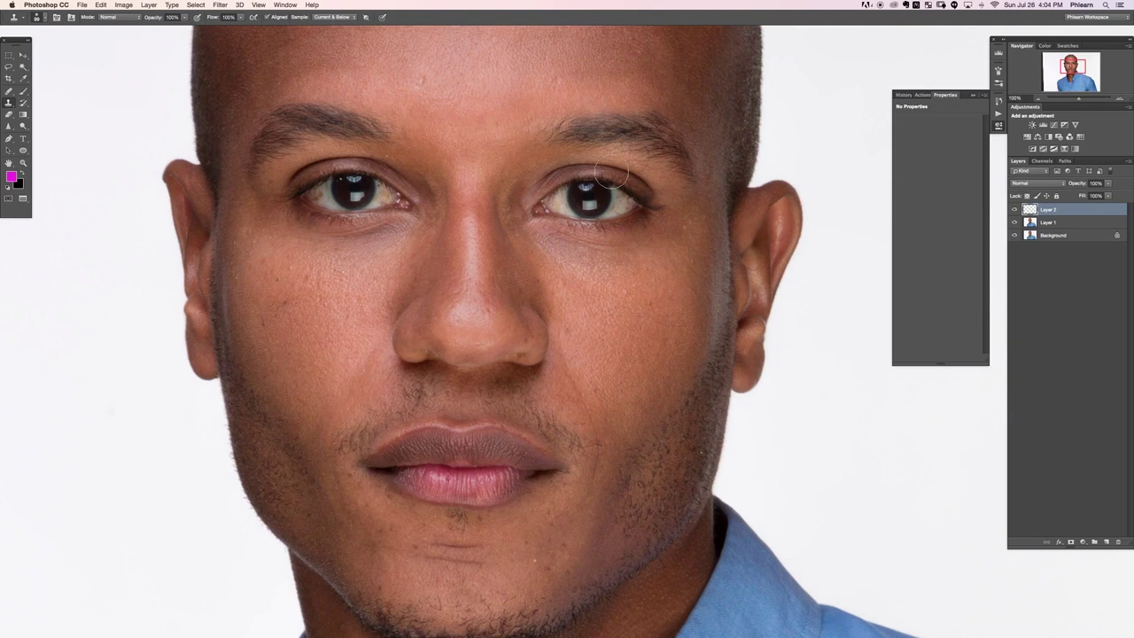
click(1035, 184)
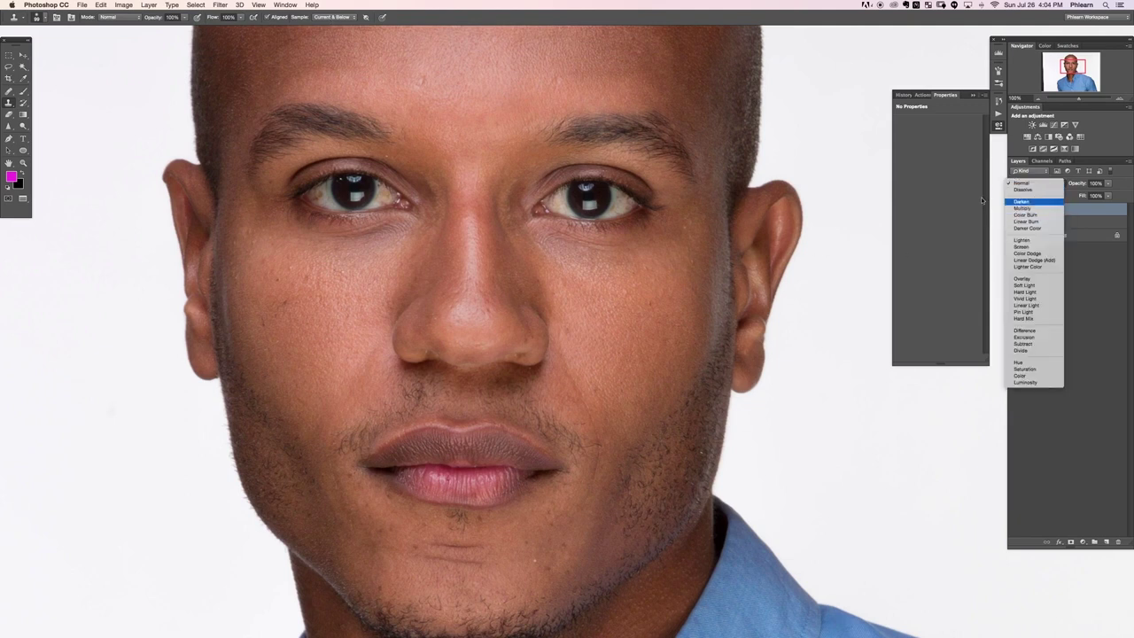
click(1023, 201)
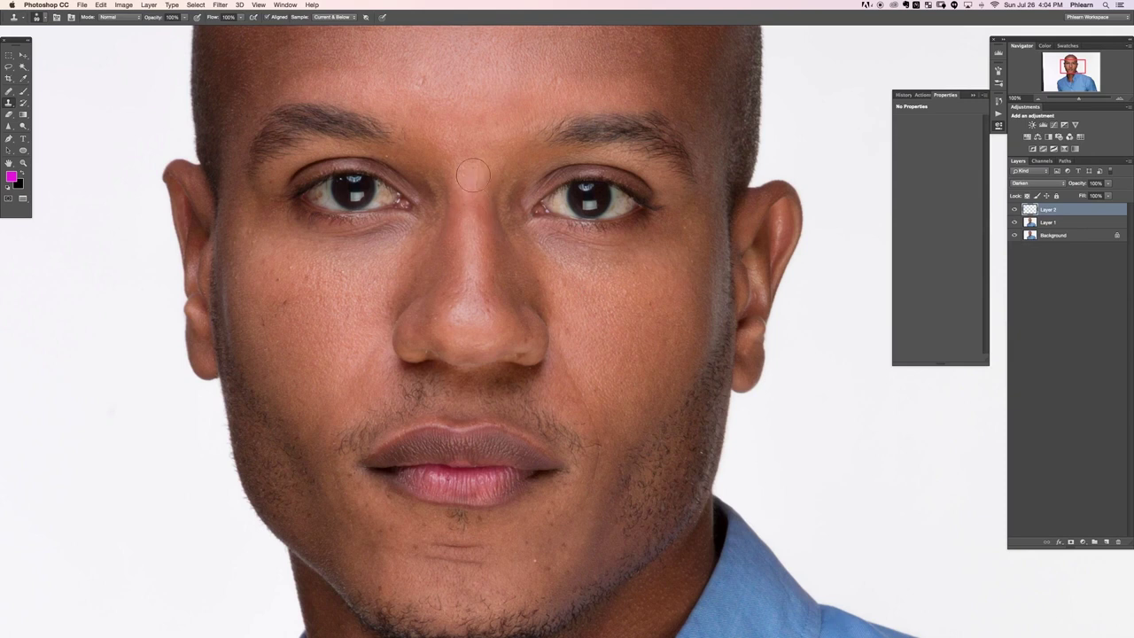
Clone sampled cheek skin over the bright highlight along the nose, undoing the first stroke.
alt+click(574, 305)
mouse_move(478, 302)
mouse_down()
mouse_move(482, 323)
mouse_move(463, 311)
mouse_move(457, 321)
mouse_move(472, 313)
mouse_move(485, 324)
mouse_move(468, 324)
mouse_up()
key(super+z)
alt+click(609, 294)
alt+click(548, 277)
mouse_move(483, 266)
mouse_down()
mouse_move(474, 289)
mouse_move(467, 279)
mouse_move(475, 288)
mouse_up()
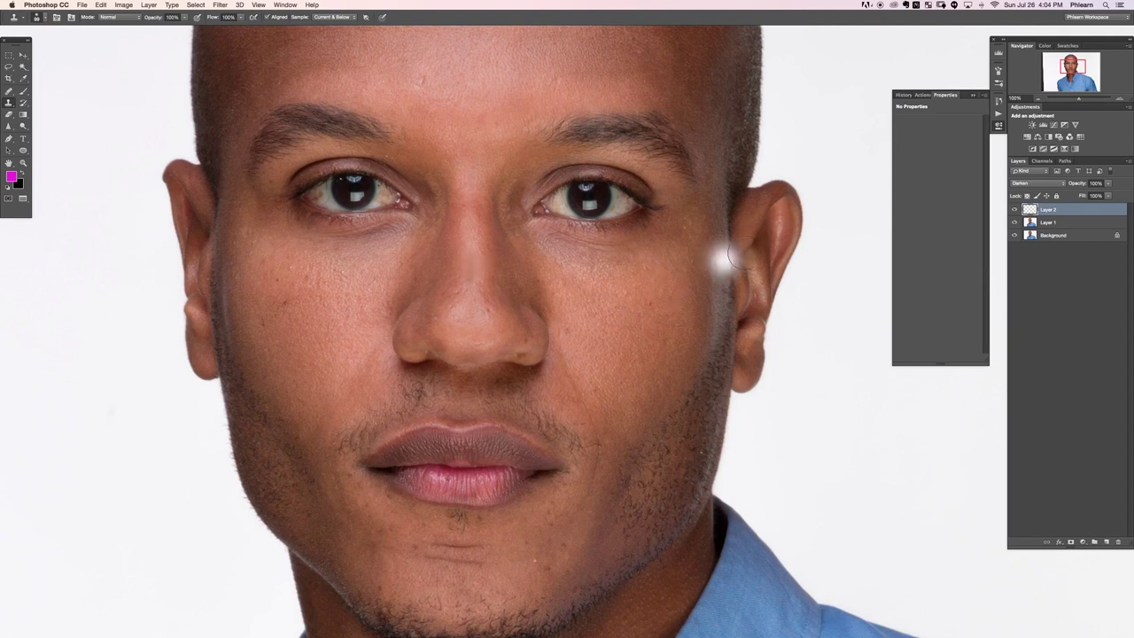
Hide and show the cloned layer to compare the nose highlight before and after.
key(super+minus)
key(super+minus)
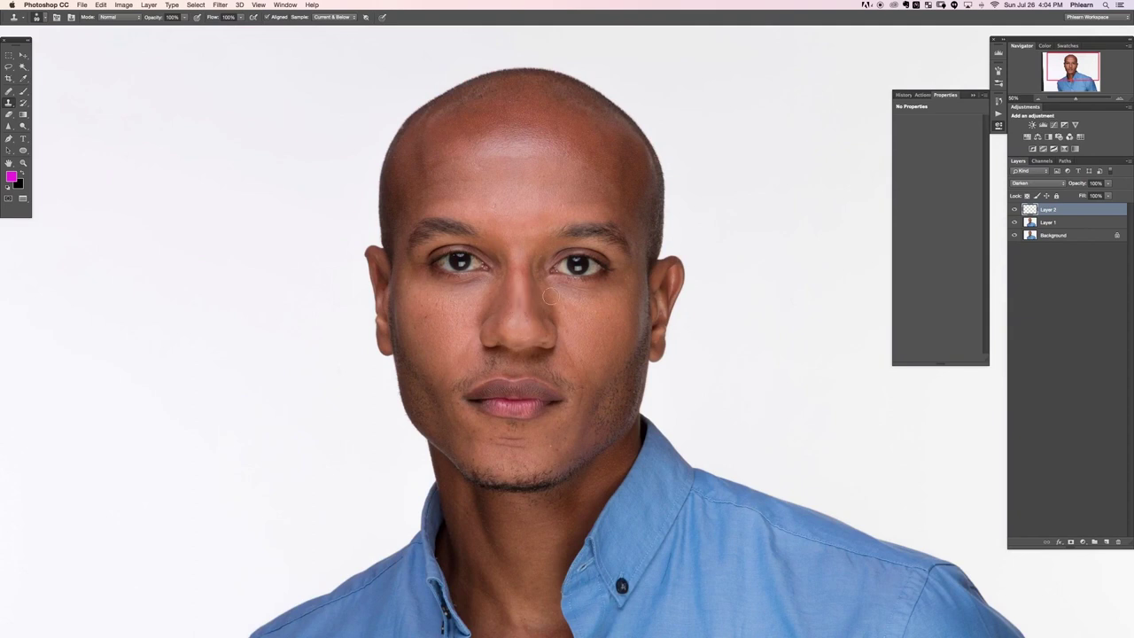
key(e)
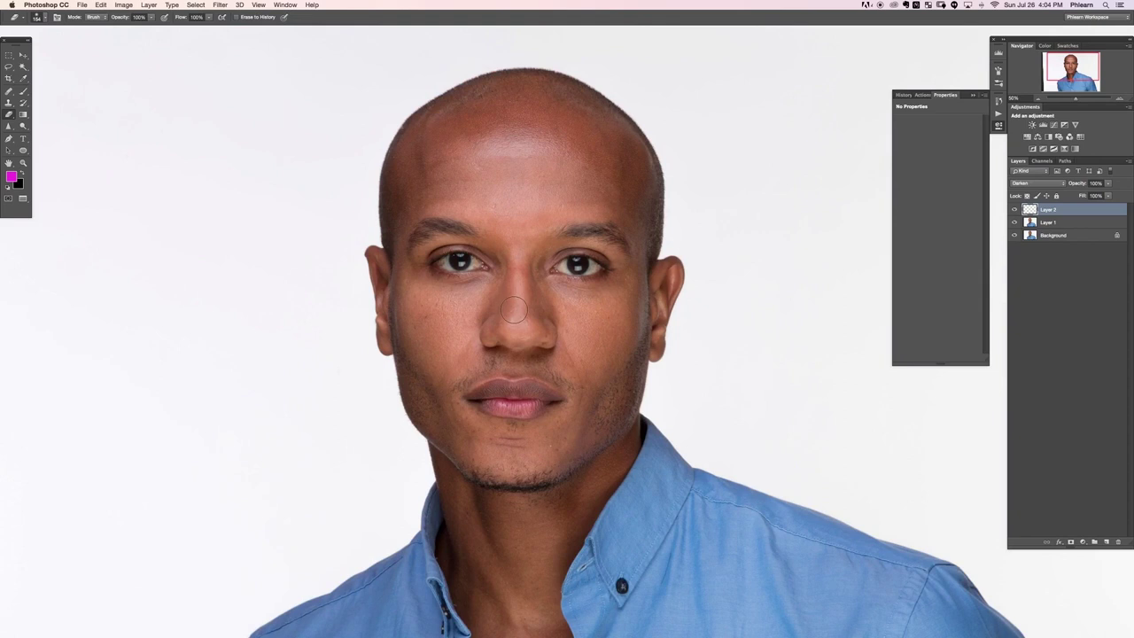
click(1015, 209)
click(1015, 209)
click(1015, 210)
click(1015, 210)
Add another new layer and smooth the skin along the nose with the Healing Brush, sampling nearby skin.
key(alt+shift+super+n)
key(super+plus)
key(super+plus)
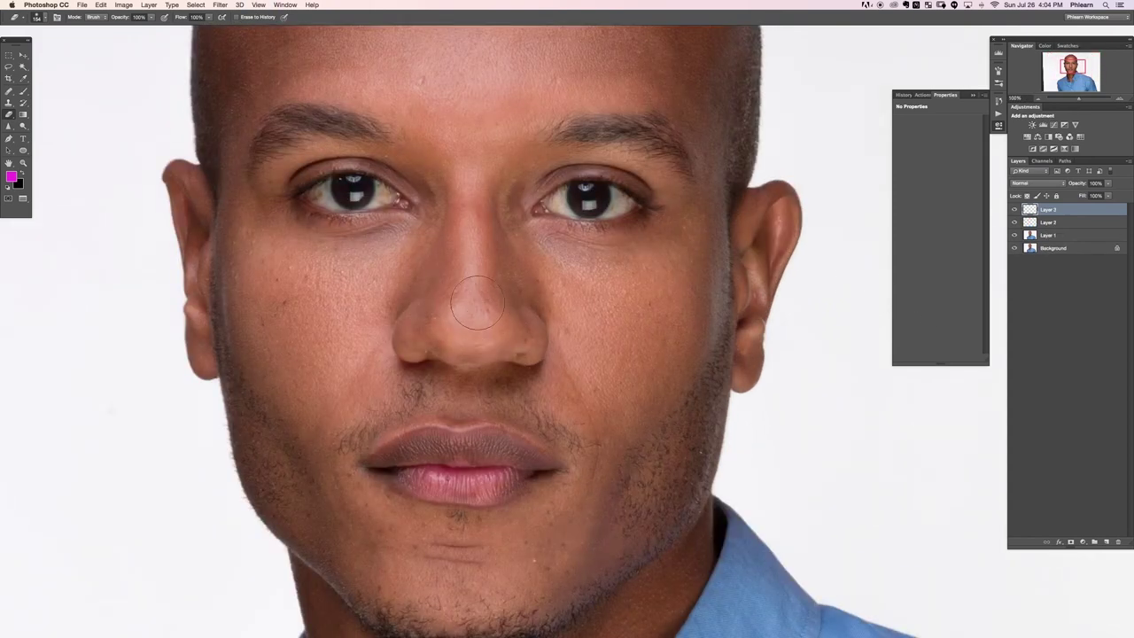
key(j)
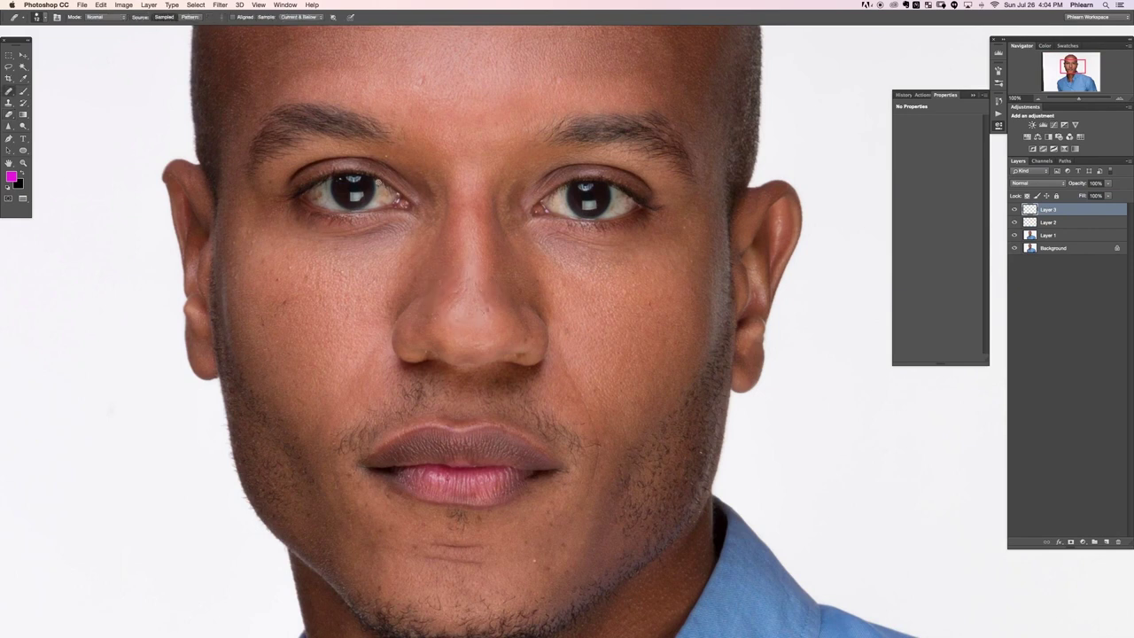
key(super+plus)
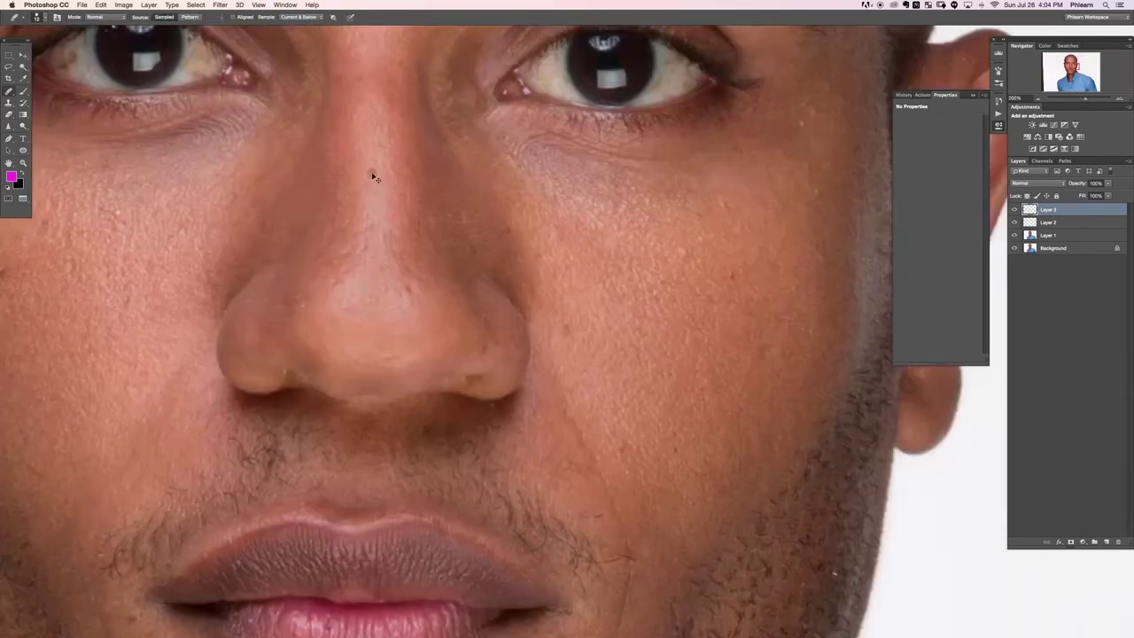
key(super+minus)
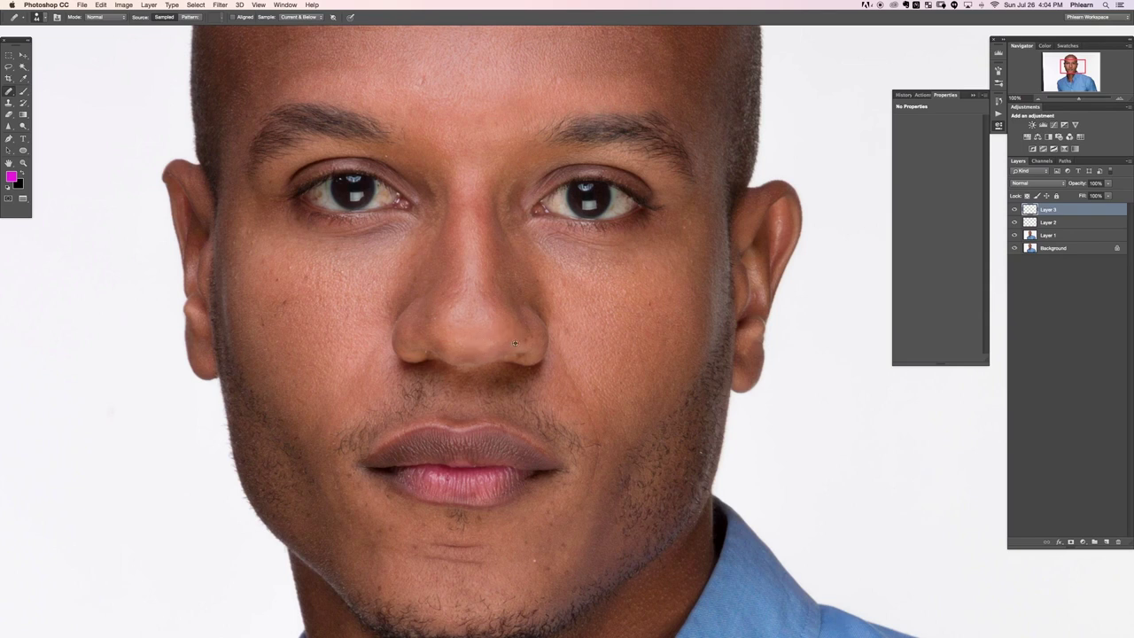
alt+click(479, 316)
mouse_move(472, 299)
mouse_down()
mouse_move(476, 310)
mouse_move(467, 288)
mouse_move(466, 304)
mouse_up()
alt+click(469, 270)
alt+click(620, 319)
Add a magenta Solid Color fill layer above the retouching layers and set its blending mode to Color.
key(super+minus)
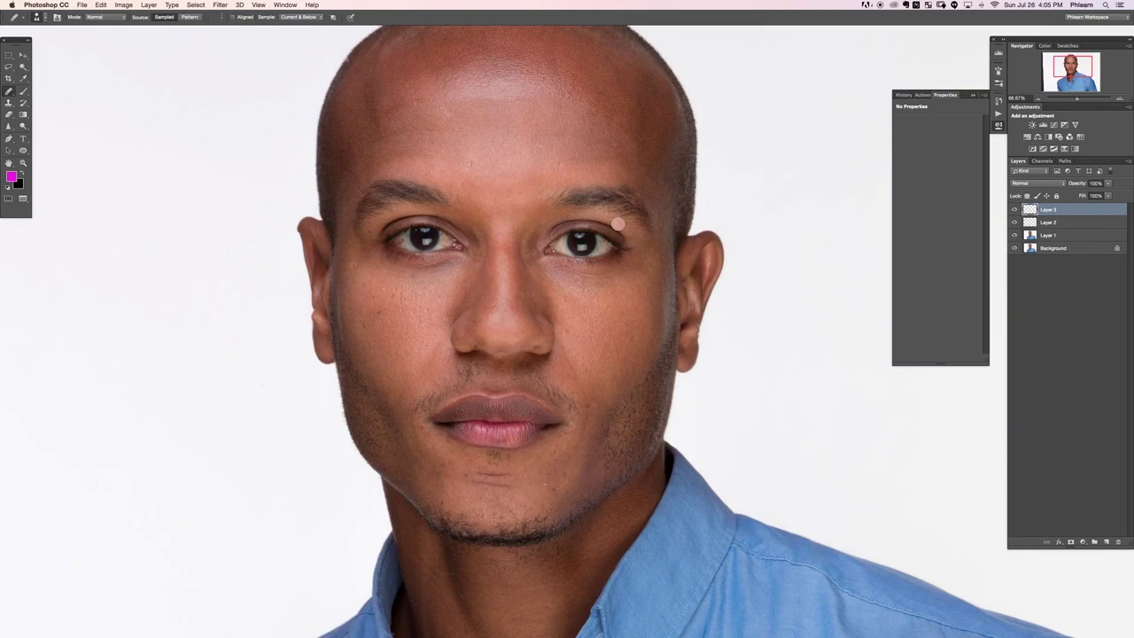
key(super+shift+alt+n)
key(b)
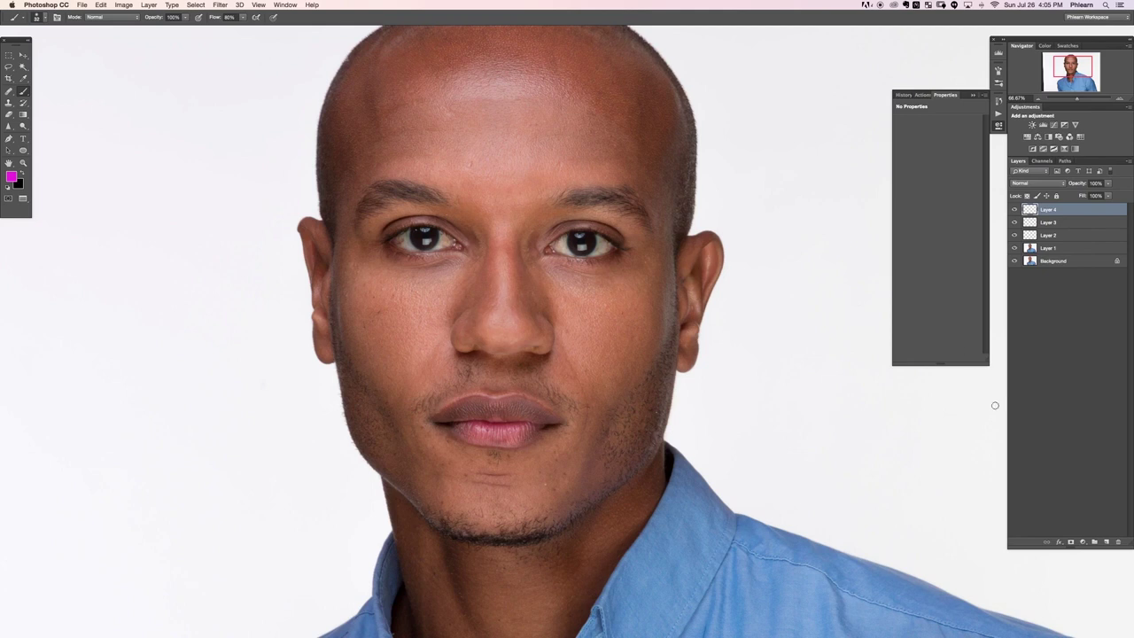
click(1082, 541)
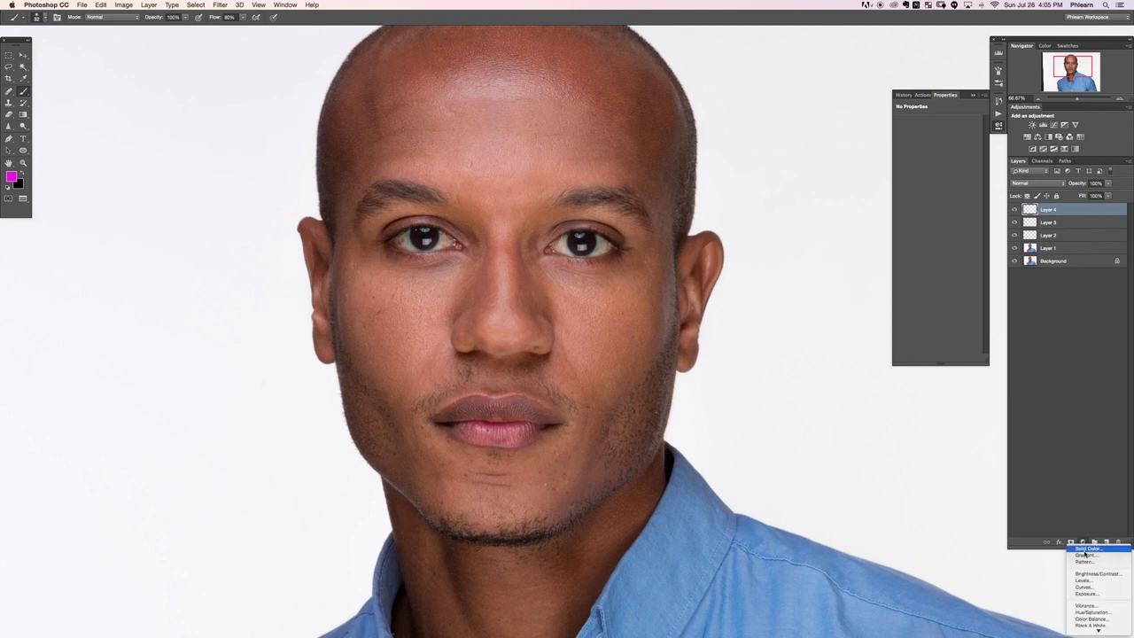
click(1087, 548)
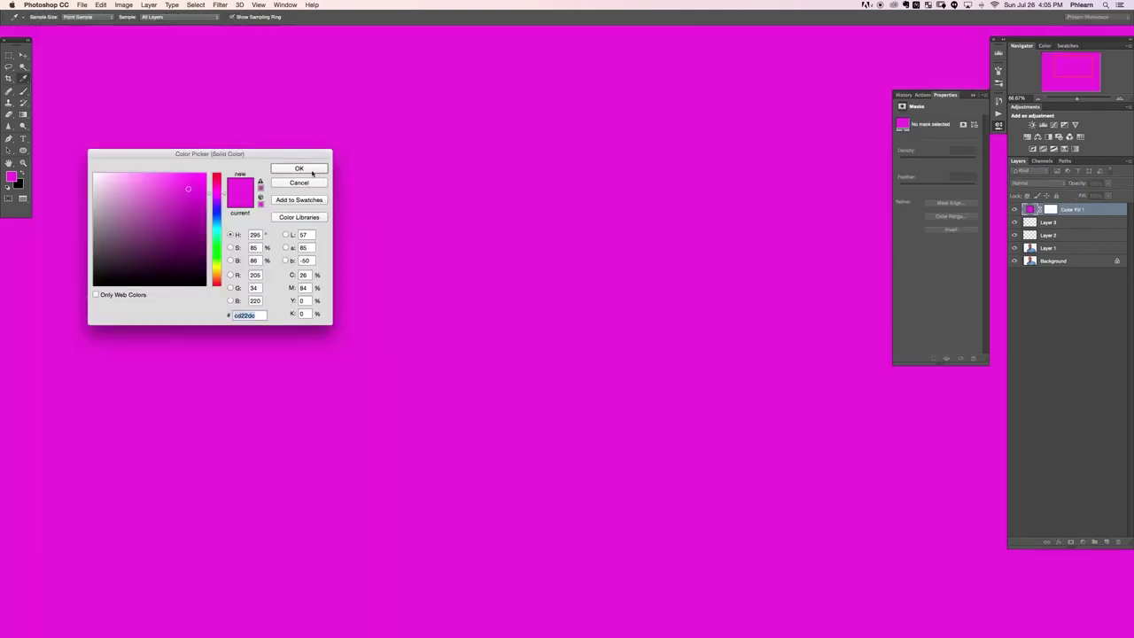
click(311, 172)
click(1032, 185)
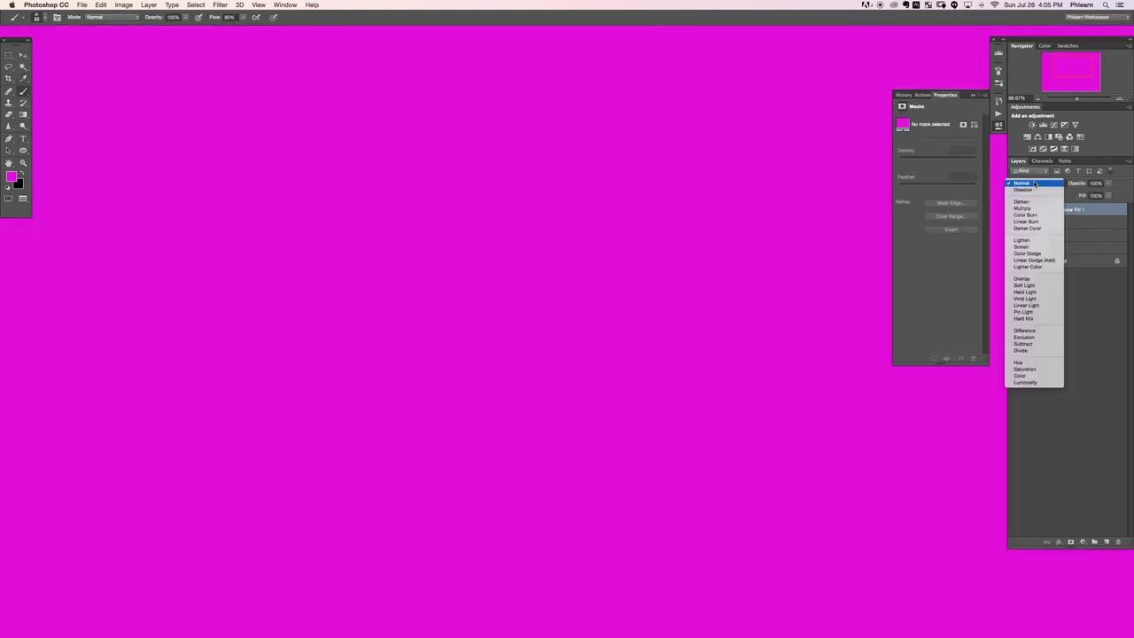
click(1023, 376)
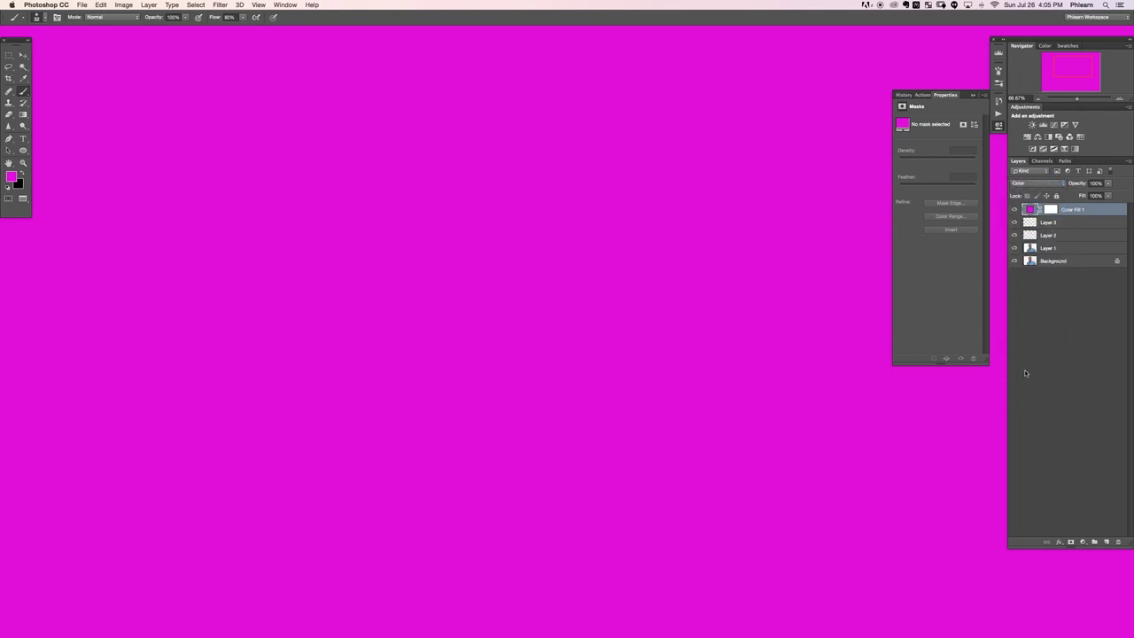
Invert the fill layer's mask to black and paint white on it over the whole nose, including both nostrils.
click(1051, 210)
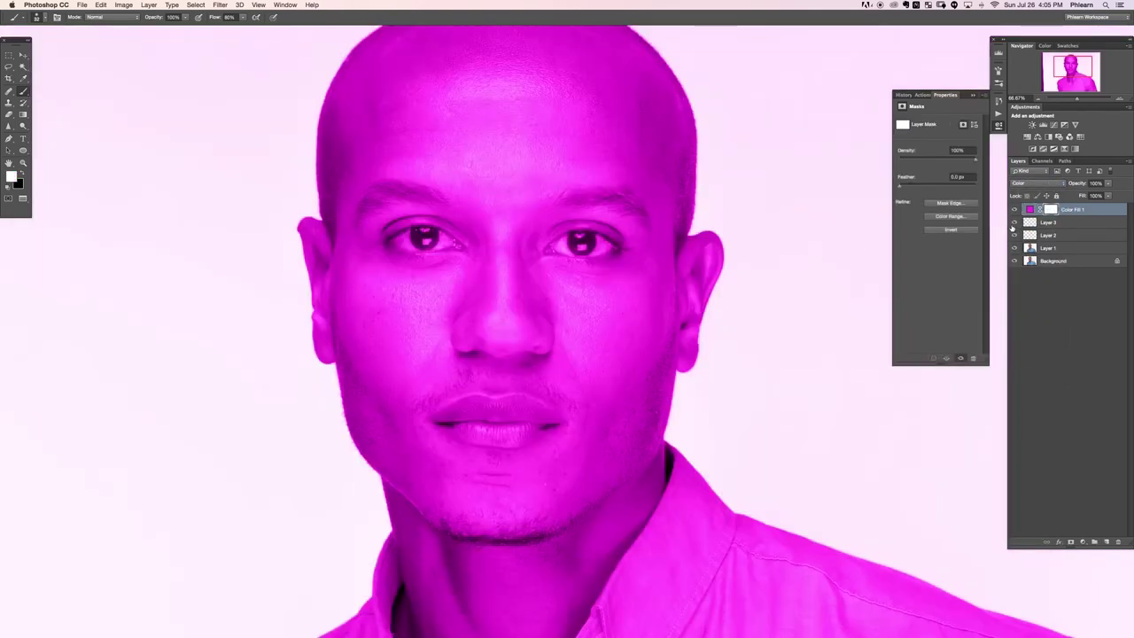
key(super+i)
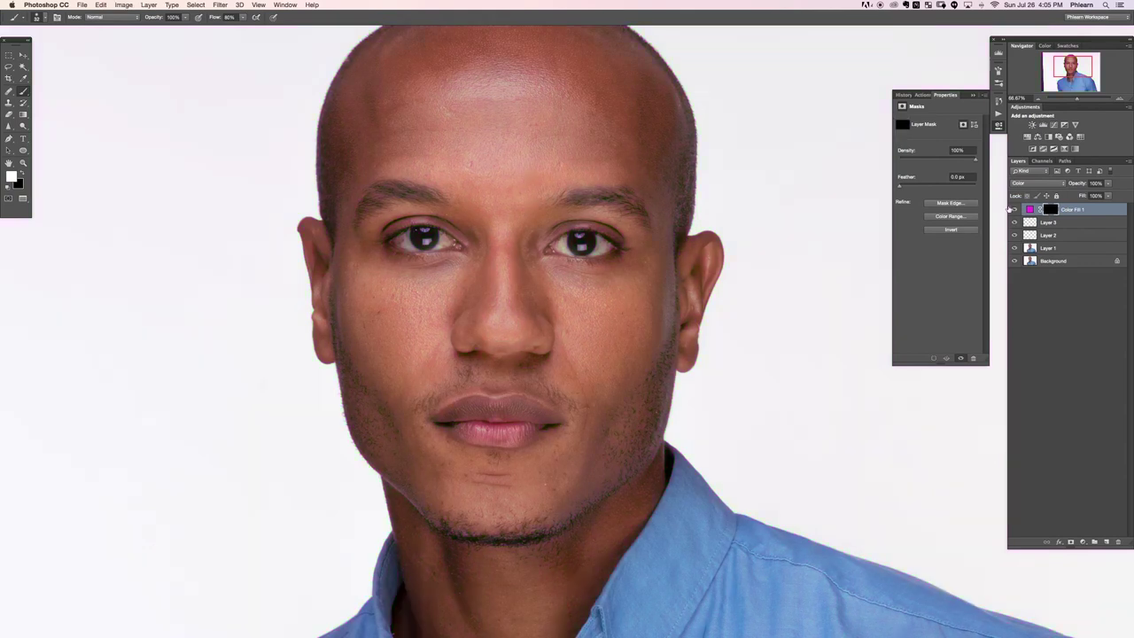
mouse_move(504, 237)
mouse_down()
mouse_move(502, 278)
mouse_move(466, 308)
mouse_move(496, 286)
mouse_move(506, 310)
mouse_move(536, 318)
mouse_move(529, 230)
mouse_move(500, 219)
mouse_move(498, 234)
mouse_move(516, 239)
mouse_move(524, 202)
mouse_up()
mouse_move(436, 318)
mouse_down()
mouse_move(545, 304)
mouse_move(554, 320)
mouse_move(538, 312)
mouse_move(522, 268)
mouse_move(483, 283)
mouse_up()
key(super+minus)
drag(587, 399, 628, 369)
Change the fill colour from magenta to an orange with a hue of 41°, passing through green and yellow.
double_click(1031, 211)
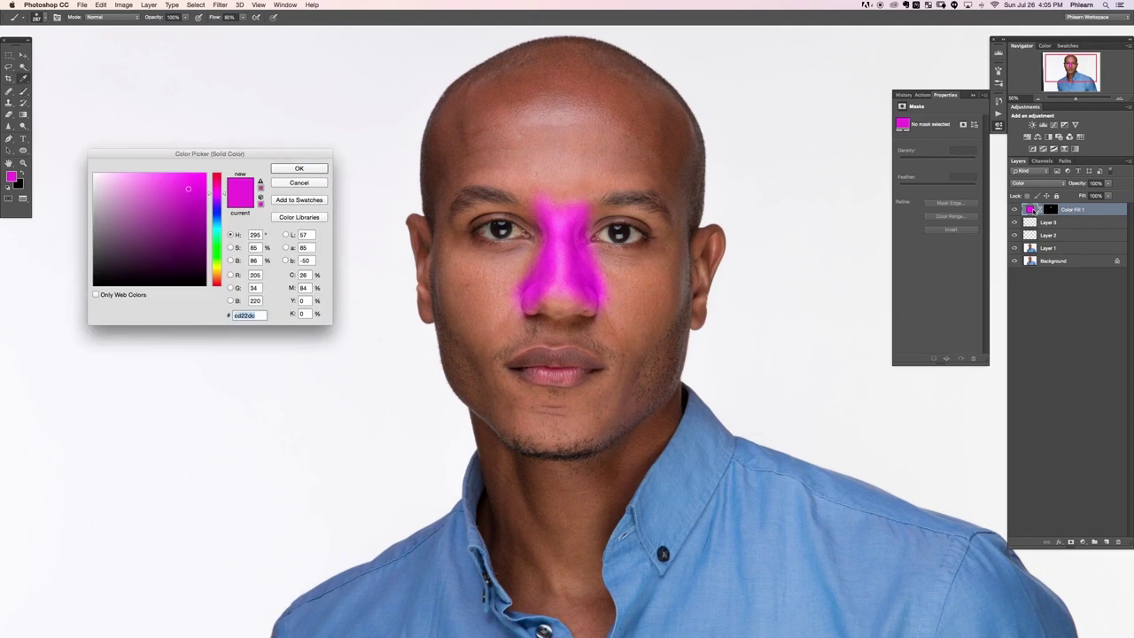
click(216, 257)
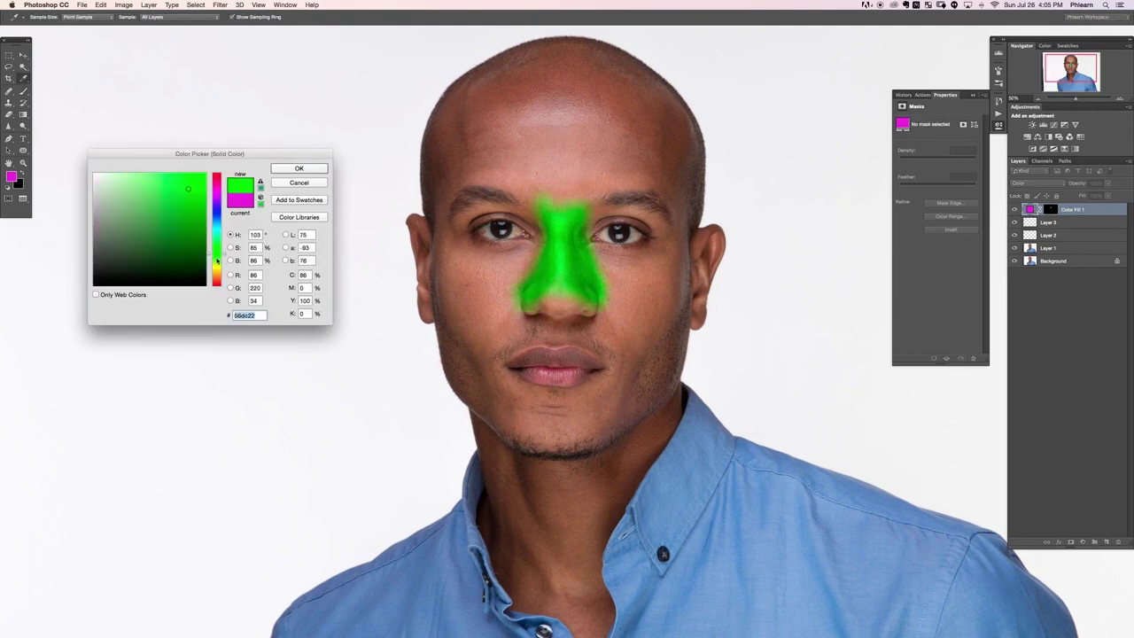
click(254, 235)
key(Down)
key(Down)
key(Down)
key(Down)
key(Down)
key(Down)
key(Down)
key(Down)
key(Down)
key(Down)
key(Down)
key(Down)
key(Down)
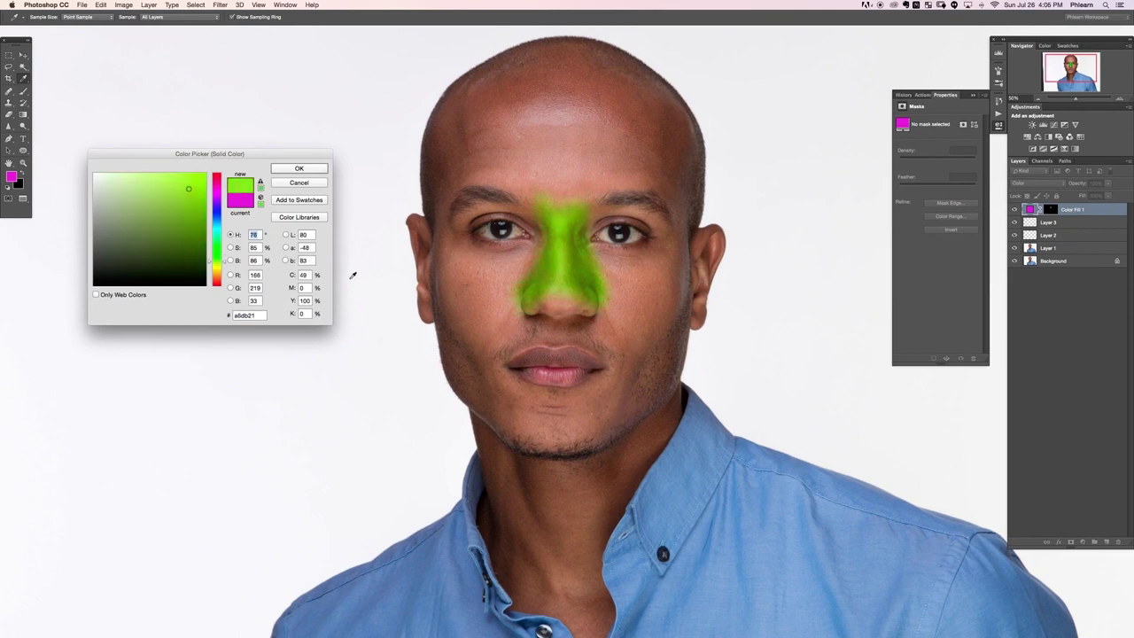
key(Down)
key(Down)
key(Down)
key(Down)
key(Down)
key(Down)
key(Down)
key(Down)
key(Down)
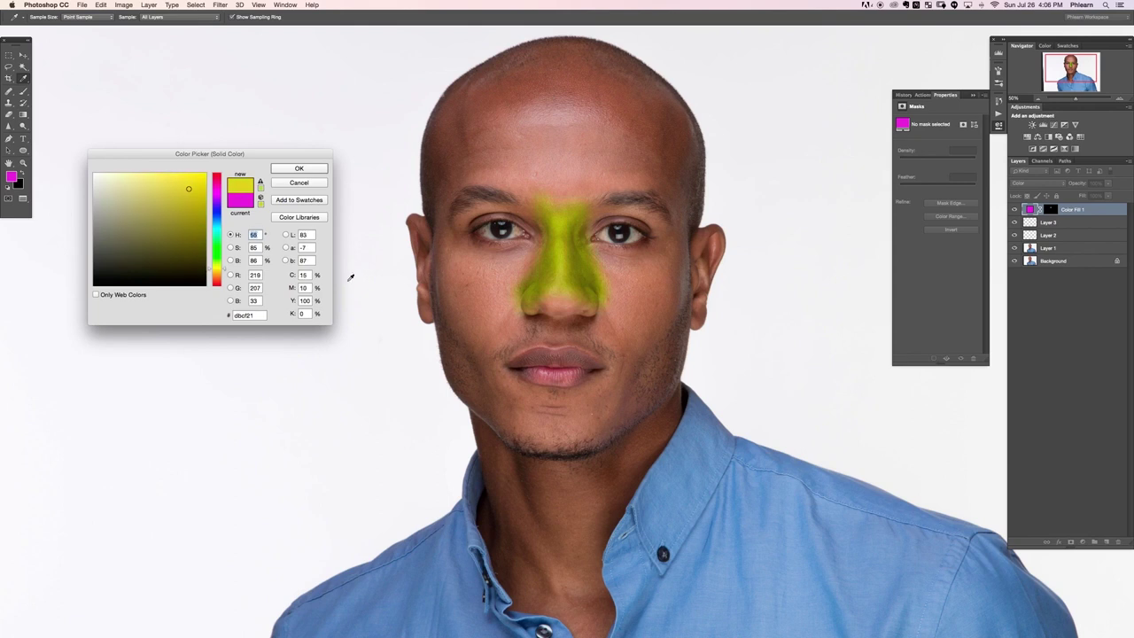
key(Down)
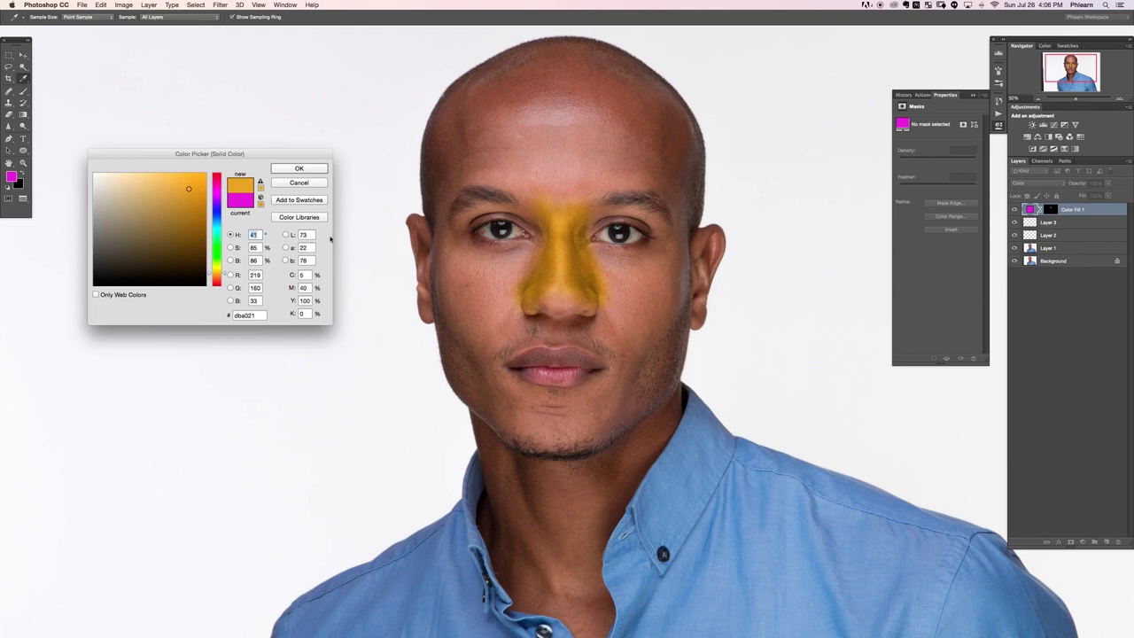
Shift the fill colour to a muted skin tone with hue 23°, saturation 40% and brightness 74%.
mouse_move(163, 188)
mouse_down()
mouse_move(146, 197)
mouse_move(161, 192)
mouse_up()
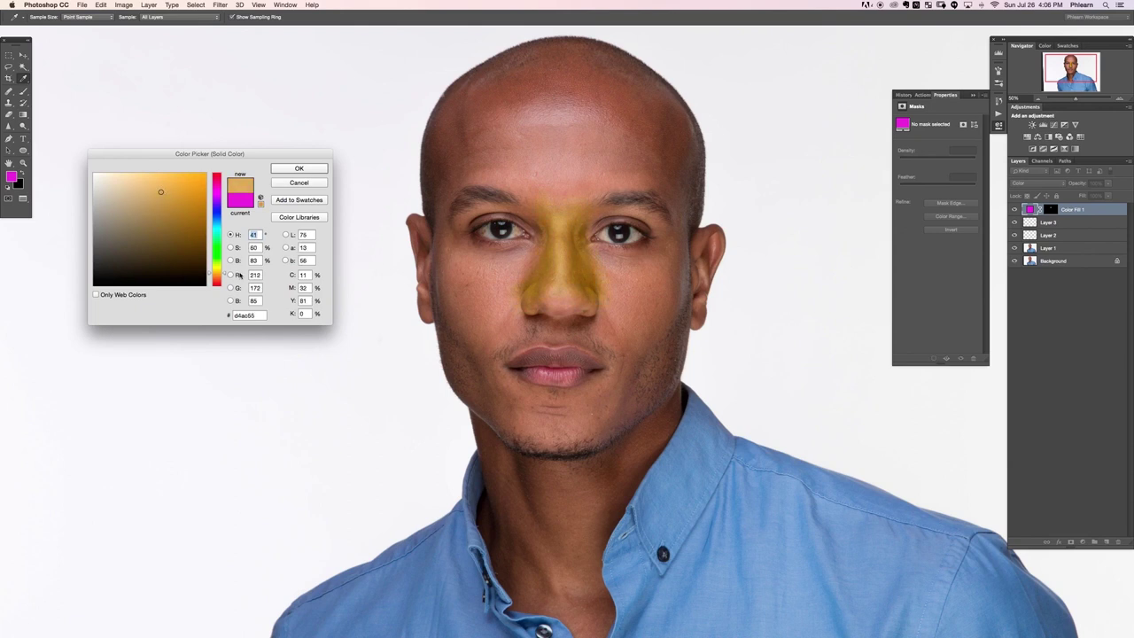
key(Down)
key(Down)
key(Down)
key(Down)
key(Down)
key(Down)
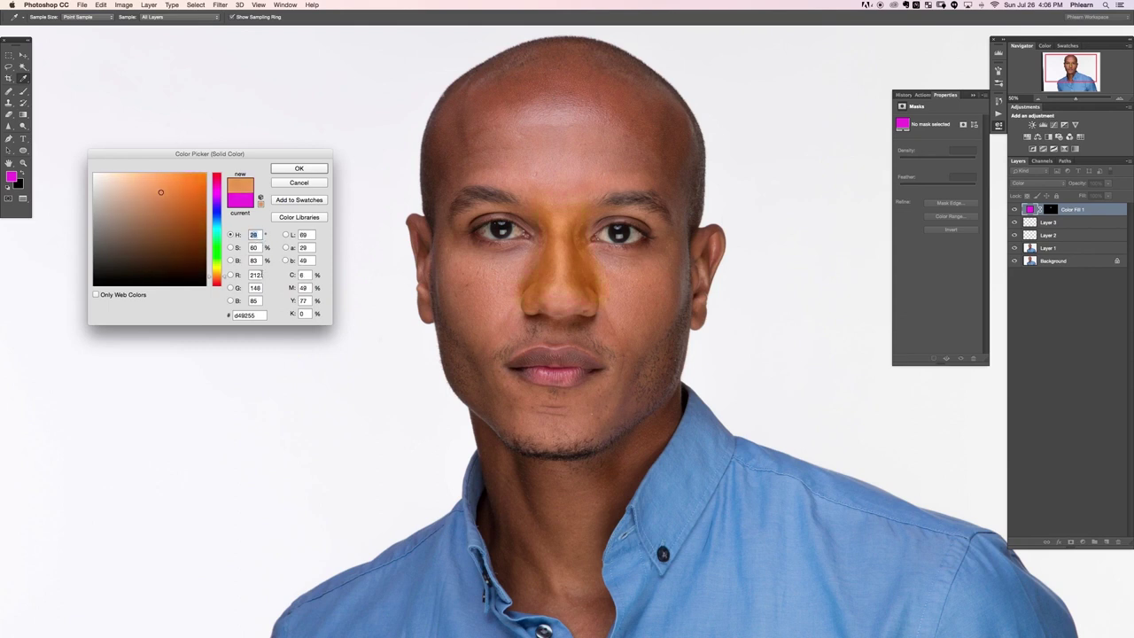
drag(160, 192, 139, 202)
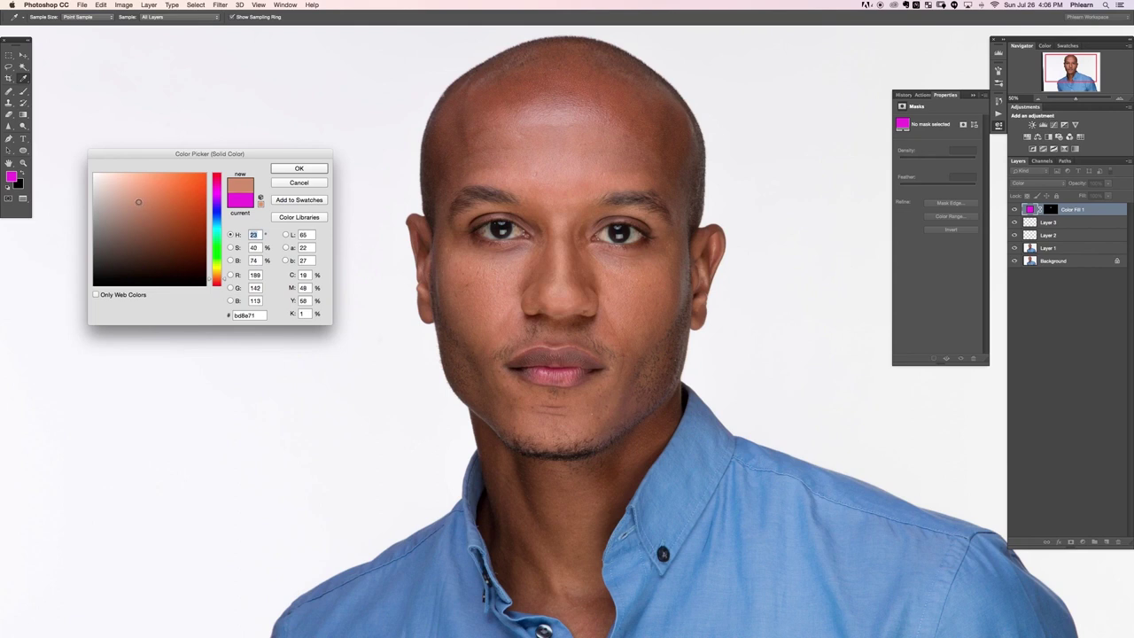
Fine-tune the fill colour's hue, saturation and brightness until the nose blends with the surrounding skin, and accept it.
drag(138, 202, 148, 205)
key(Down)
key(Down)
key(Up)
key(Up)
click(145, 193)
drag(142, 193, 137, 197)
drag(143, 198, 145, 201)
click(306, 170)
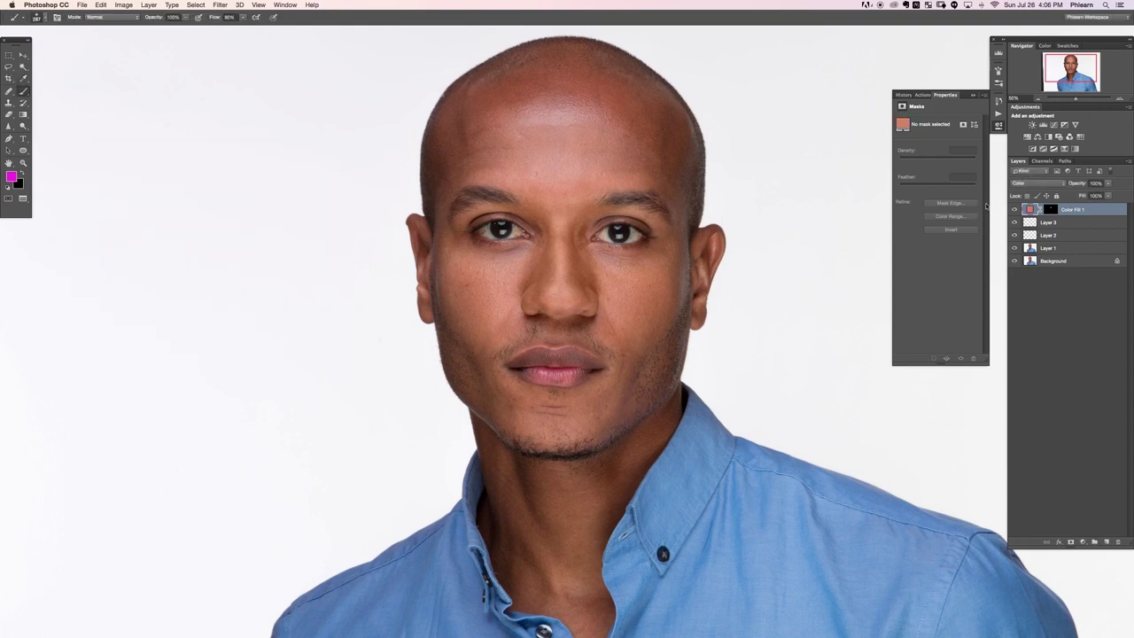
Hide and show the colour fill layer repeatedly to compare the nose's colour before and after.
click(1016, 209)
click(1016, 209)
click(1016, 209)
click(1016, 209)
click(1016, 209)
click(1015, 209)
click(1015, 209)
Lower the colour fill layer's opacity to about 58%, checking the effect by hiding and showing the layer.
drag(1078, 183, 1053, 187)
click(1013, 210)
click(1013, 210)
drag(1074, 184, 1131, 178)
drag(1082, 184, 1062, 184)
Disable and re-enable the colour fill's layer mask several times to compare the masked and unmasked effect.
shift+click(1049, 210)
shift+click(1049, 212)
shift+click(1049, 210)
shift+click(1050, 210)
shift+click(1047, 211)
shift+click(1049, 211)
shift+click(1047, 211)
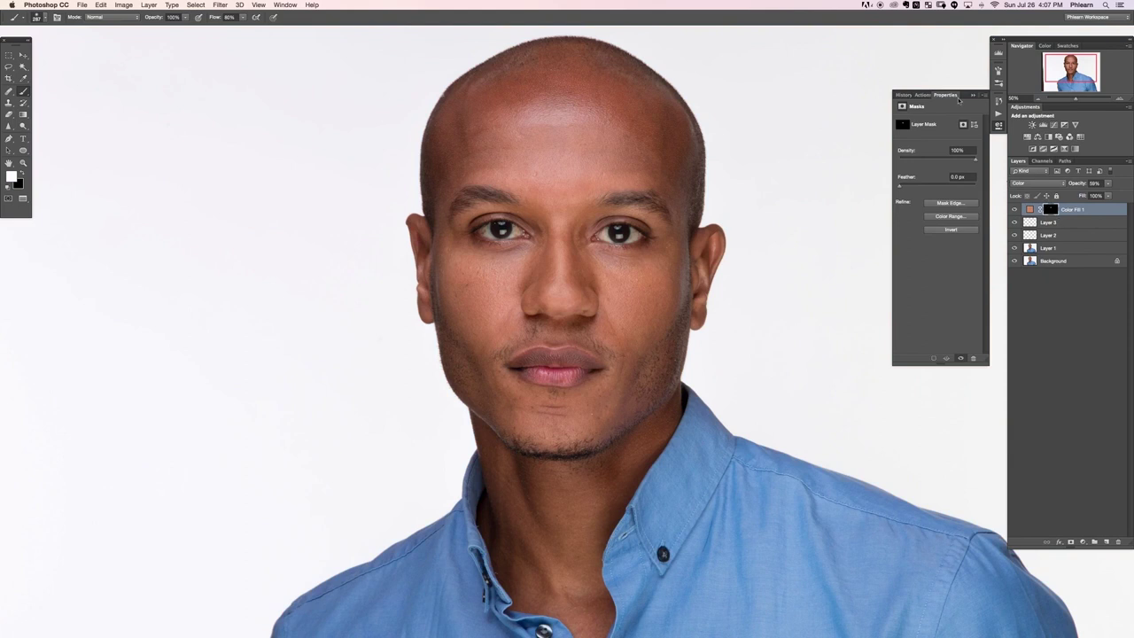
Inspect the nose up close, and compare the full portrait with the colour fill hidden and shown.
drag(529, 271, 515, 271)
key(super+plus)
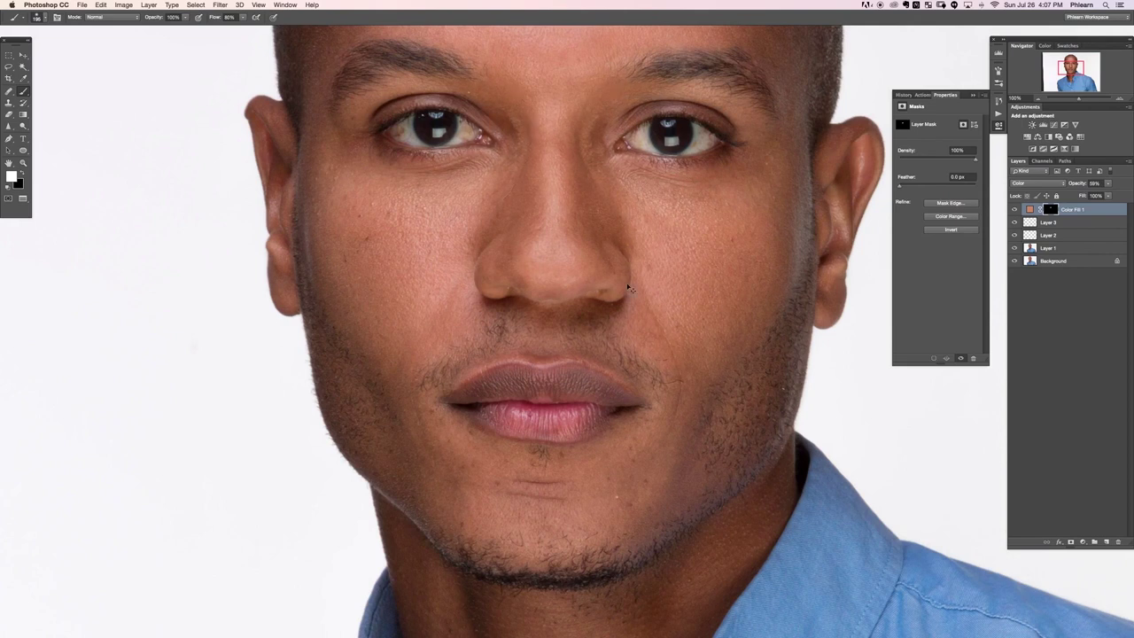
key(super+minus)
key(super+minus)
click(1014, 211)
click(1013, 212)
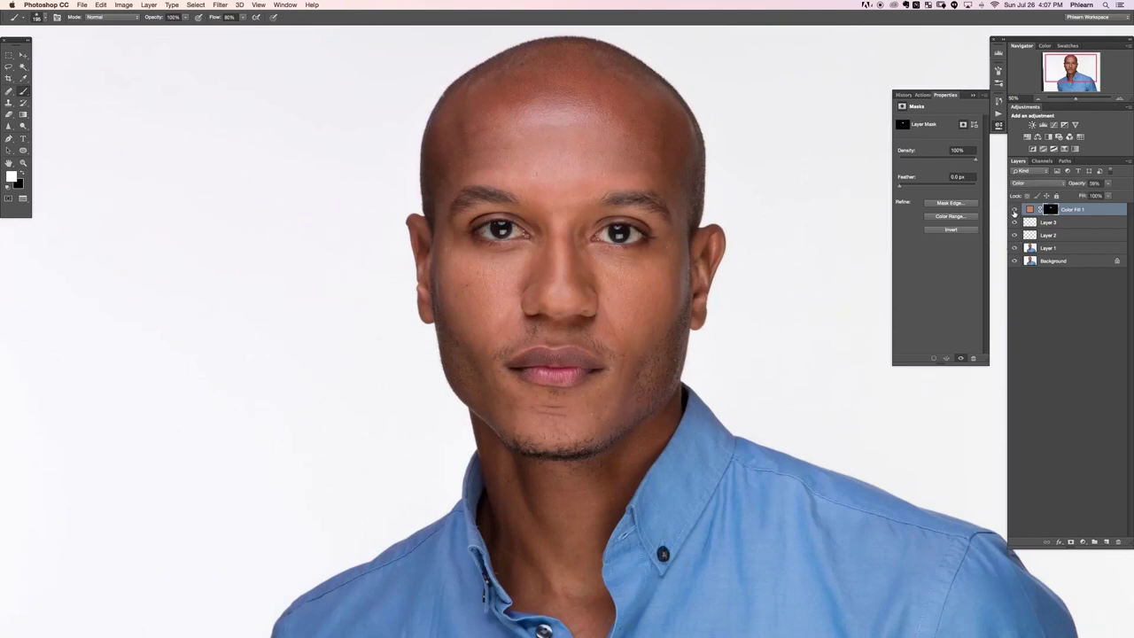
click(1013, 210)
click(1013, 210)
click(1013, 210)
click(1013, 209)
Group all the retouching layers from Layer 1 up to the colour fill, and toggle the group's visibility.
drag(705, 372, 684, 386)
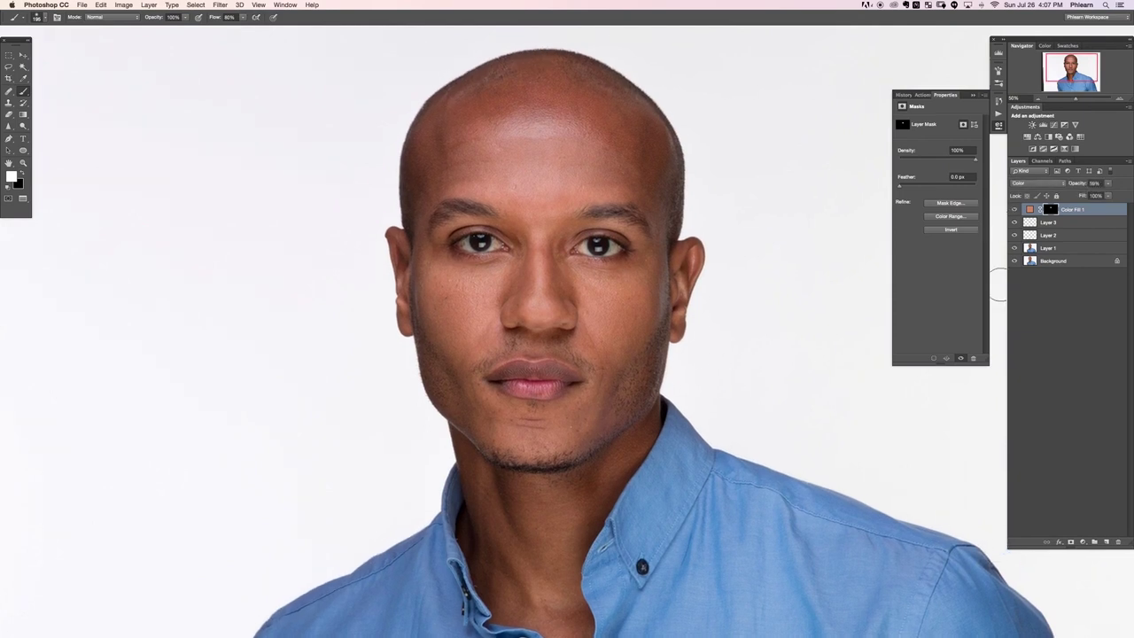
shift+click(1054, 249)
key(super+g)
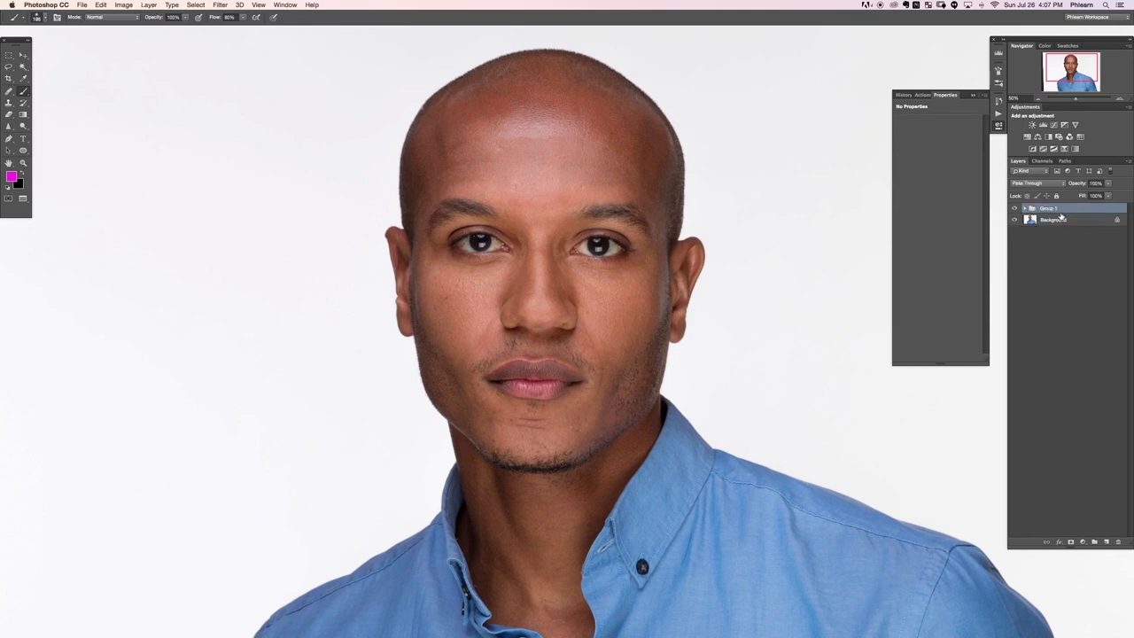
key(super+comma)
Within the group, set the Darken clone layer's opacity to 59% and reduce the colour fill's to about 45%.
click(1024, 208)
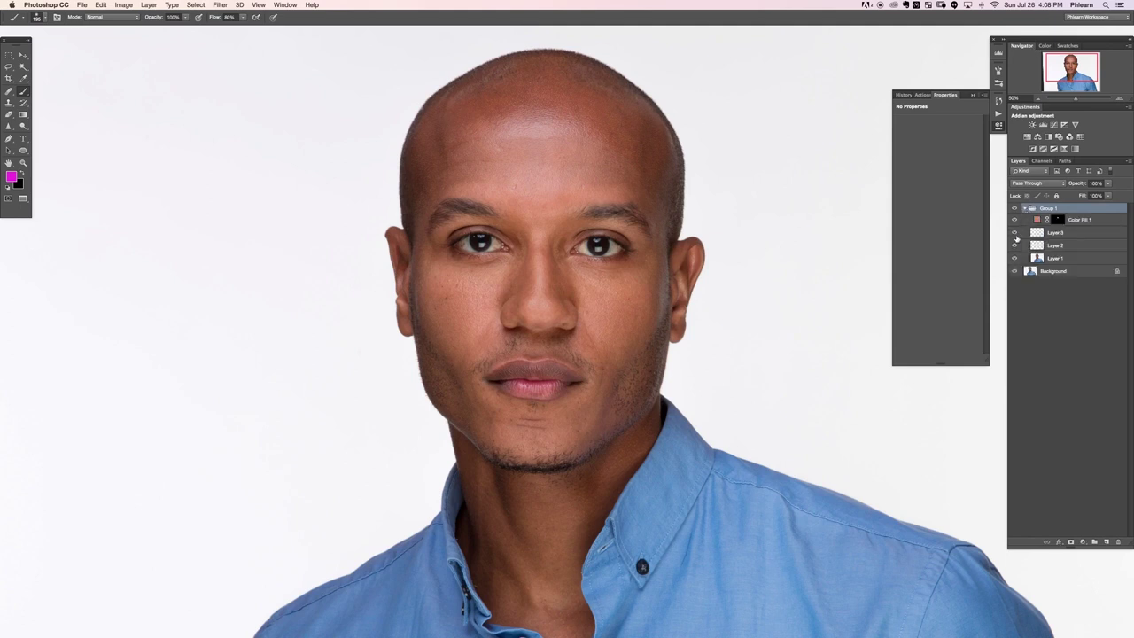
click(1054, 246)
click(1075, 184)
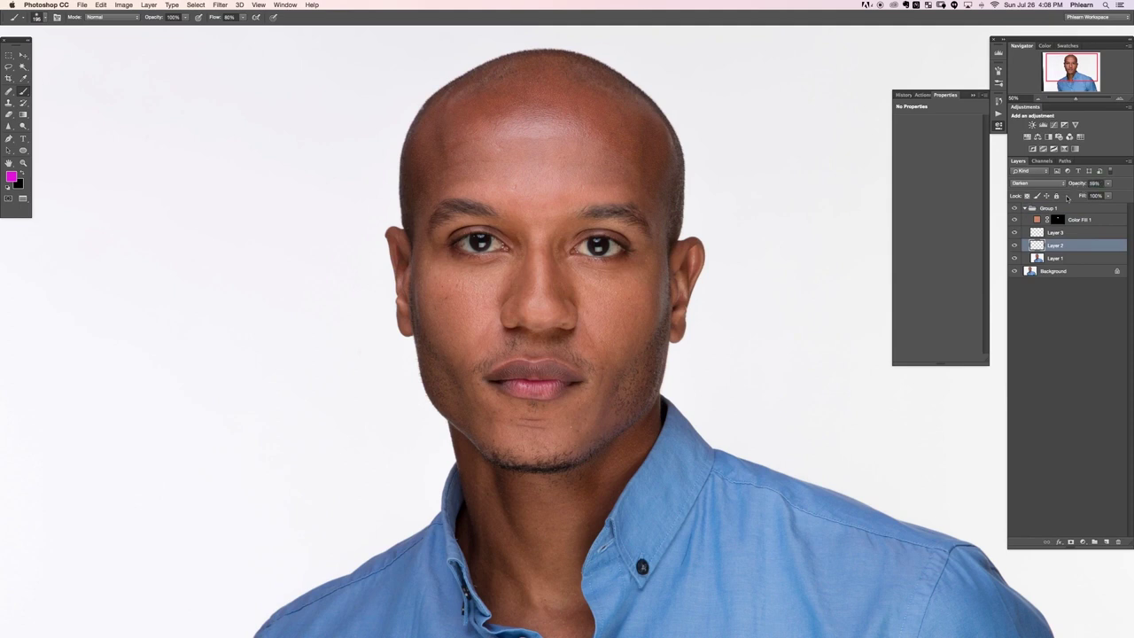
click(1067, 222)
drag(1082, 184, 1073, 188)
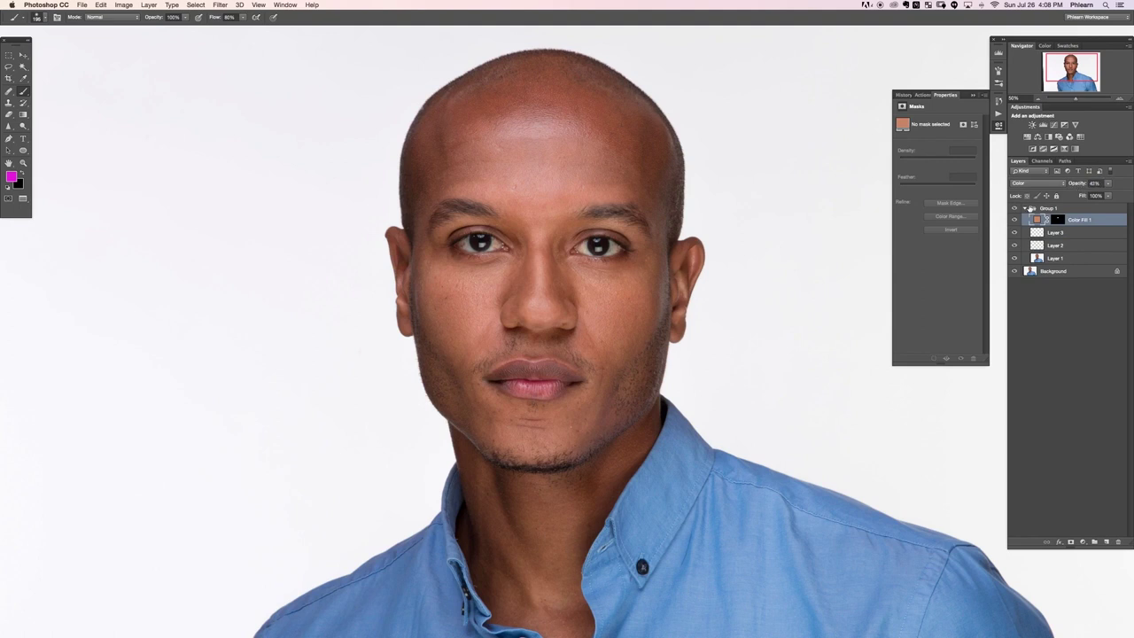
Collapse the group and hide and show it to compare the complete nose retouch with the original.
click(1030, 207)
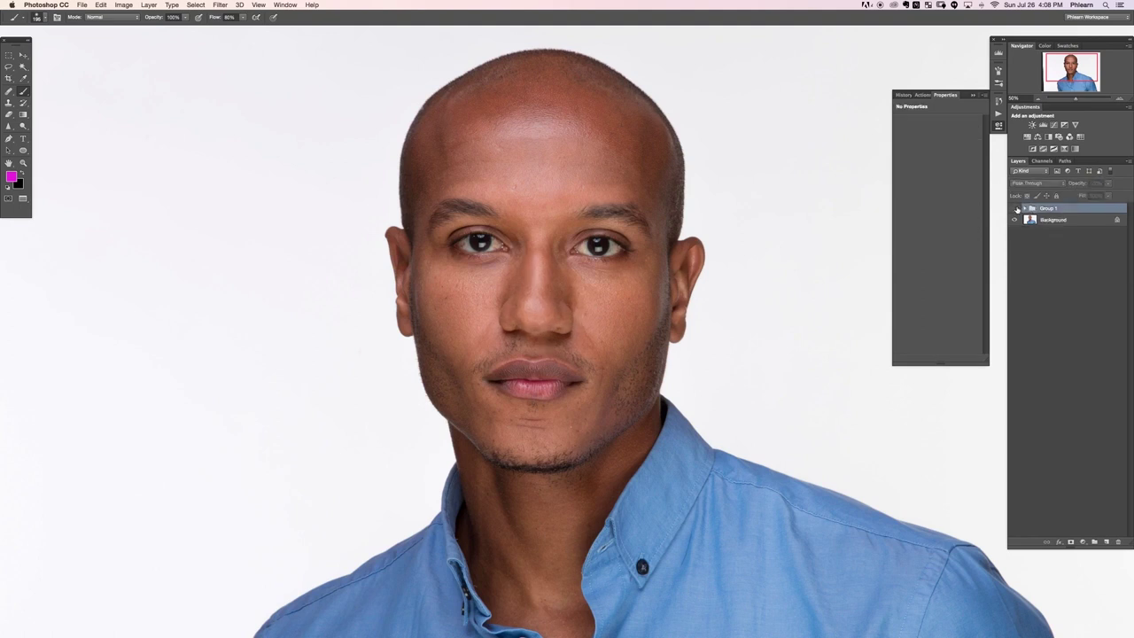
click(1015, 208)
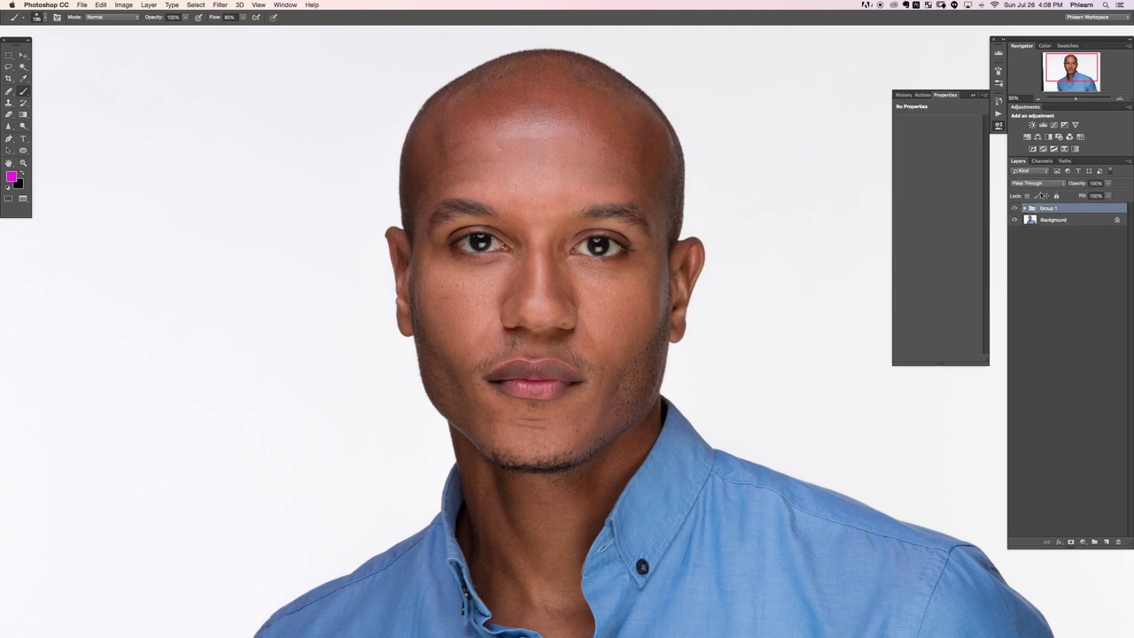